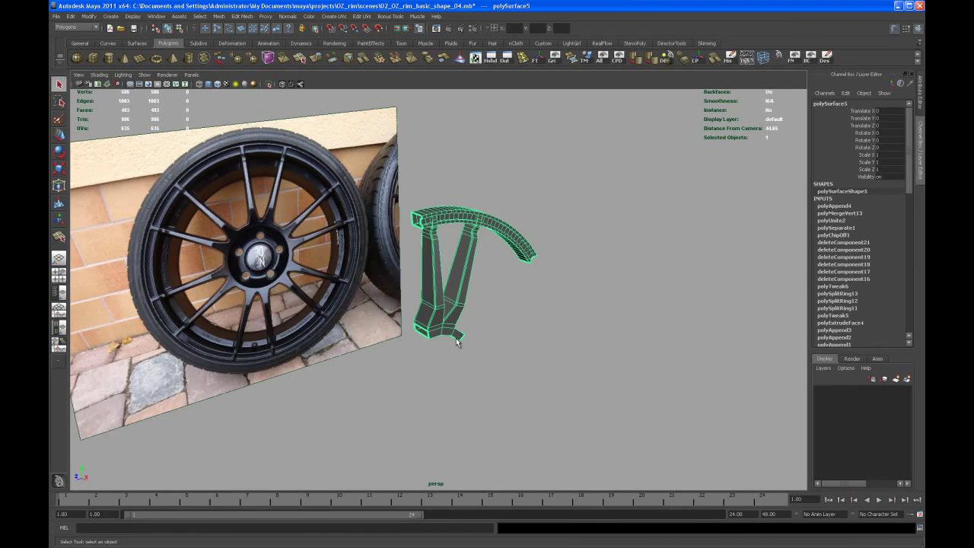
Step: Delete the face on the underside of the hub segment at the base of the spokes
{"action": "left_click_drag", "start_coordinate": [525, 326], "coordinate": [450, 336], "text": "alt"}
{"action": "scroll", "coordinate": [461, 372], "scroll_direction": "up", "scroll_amount": 3}
{"action": "scroll", "coordinate": [461, 362], "scroll_direction": "up", "scroll_amount": 3}
{"action": "mouse_move", "coordinate": [465, 390]}
{"action": "middle_mouse_down", "text": "alt"}
{"action": "mouse_move", "coordinate": [462, 363]}
{"action": "mouse_move", "coordinate": [444, 365]}
{"action": "mouse_move", "coordinate": [471, 390]}
{"action": "middle_mouse_up", "text": "alt"}
{"action": "scroll", "coordinate": [444, 365], "scroll_direction": "up", "scroll_amount": 3}
{"action": "scroll", "coordinate": [470, 390], "scroll_direction": "up", "scroll_amount": 7}
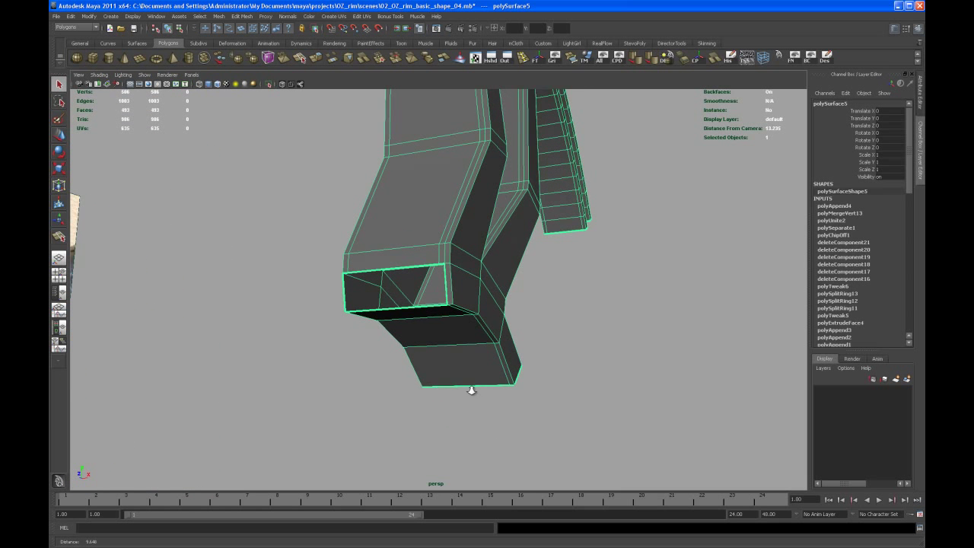
{"action": "scroll", "coordinate": [471, 389], "scroll_direction": "up", "scroll_amount": 1}
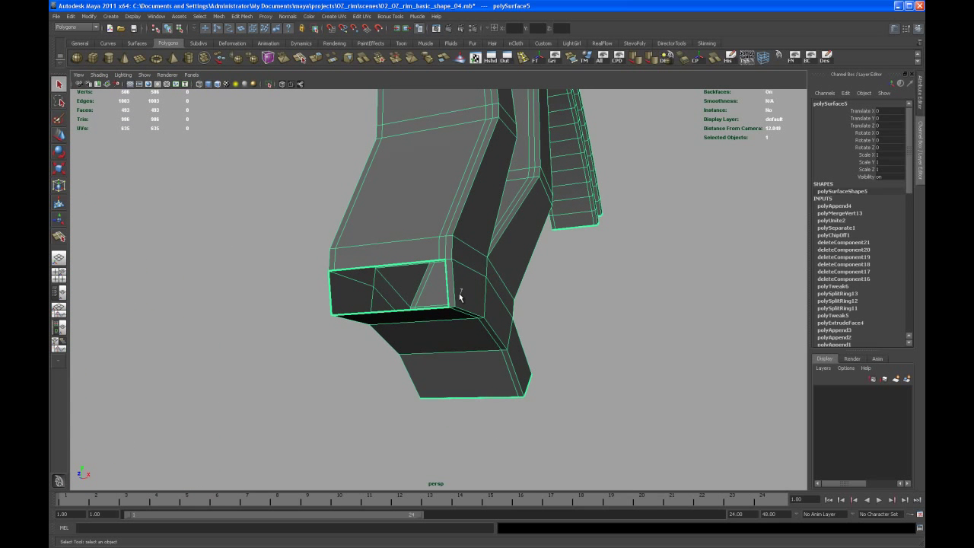
{"action": "right_click_drag", "start_coordinate": [460, 296], "coordinate": [465, 312]}
{"action": "left_click", "coordinate": [449, 294]}
{"action": "left_click", "coordinate": [435, 335]}
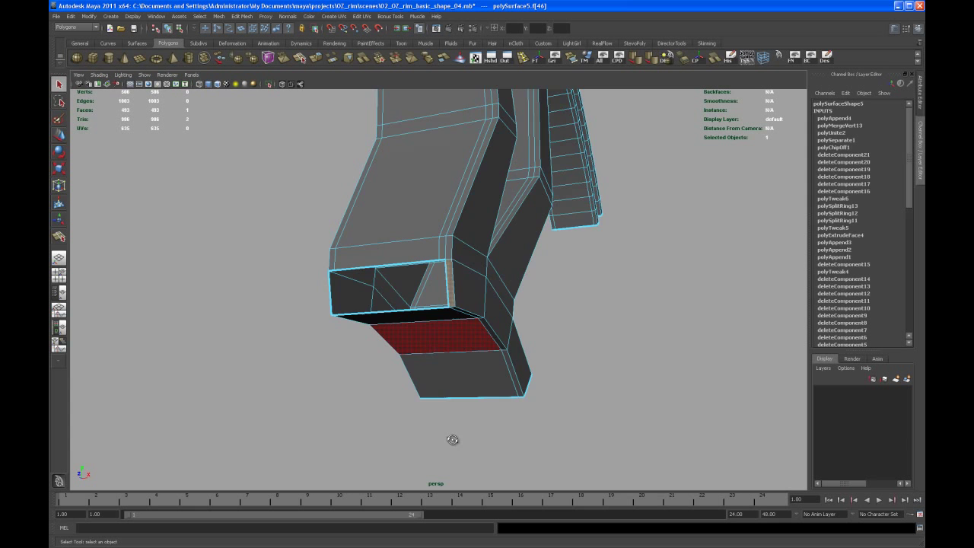
{"action": "mouse_move", "coordinate": [453, 442]}
{"action": "left_mouse_down", "text": "alt"}
{"action": "mouse_move", "coordinate": [500, 449]}
{"action": "mouse_move", "coordinate": [458, 455]}
{"action": "mouse_move", "coordinate": [466, 450]}
{"action": "left_mouse_up", "text": "alt"}
{"action": "left_click", "coordinate": [474, 424]}
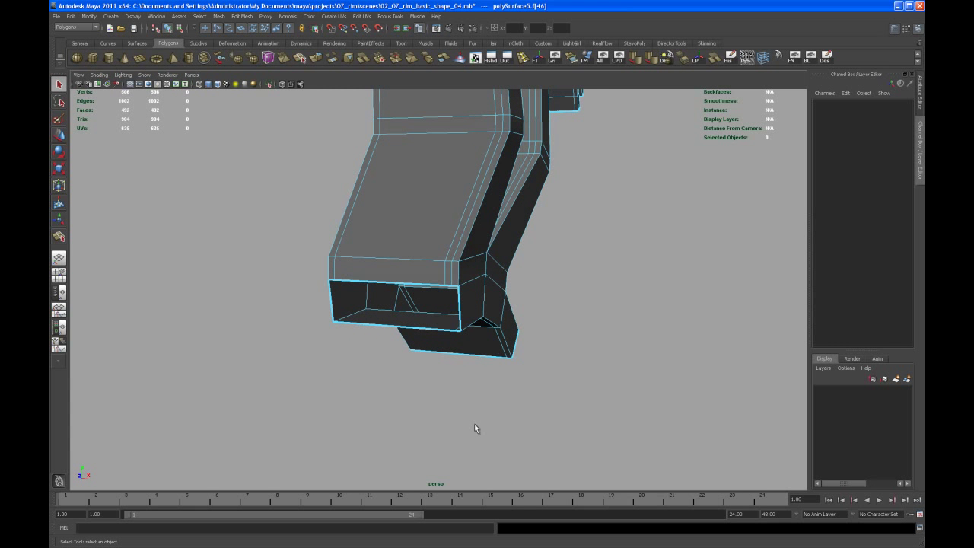
Step: Duplicate the spoke segment with Duplicate Special as 5 copies rotated 60 degrees around X to complete the wheel
{"action": "left_click_drag", "start_coordinate": [632, 393], "coordinate": [545, 395], "text": "alt"}
{"action": "right_click_drag", "start_coordinate": [545, 395], "coordinate": [439, 400], "text": "alt"}
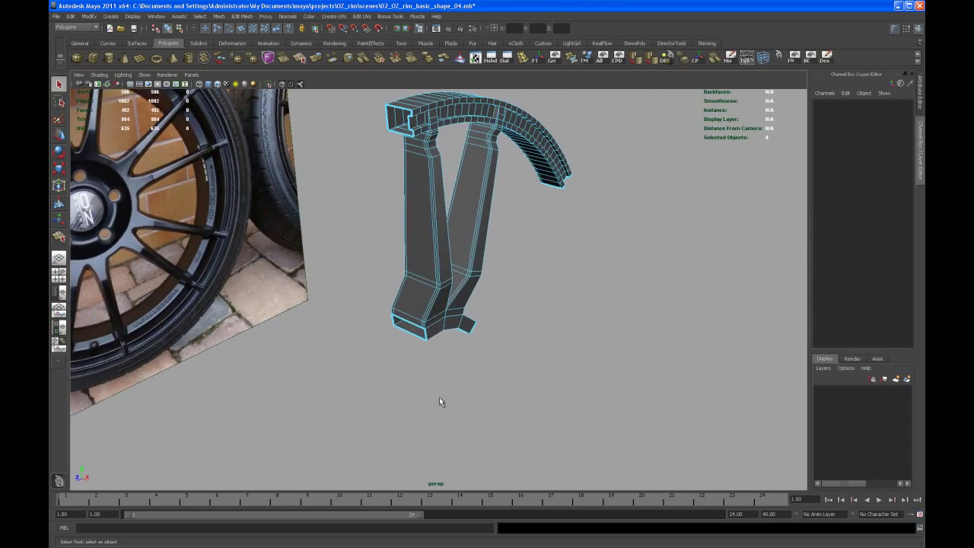
{"action": "mouse_move", "coordinate": [439, 401]}
{"action": "left_mouse_down", "text": "alt"}
{"action": "mouse_move", "coordinate": [439, 409]}
{"action": "mouse_move", "coordinate": [455, 403]}
{"action": "left_mouse_up", "text": "alt"}
{"action": "right_click", "coordinate": [467, 286]}
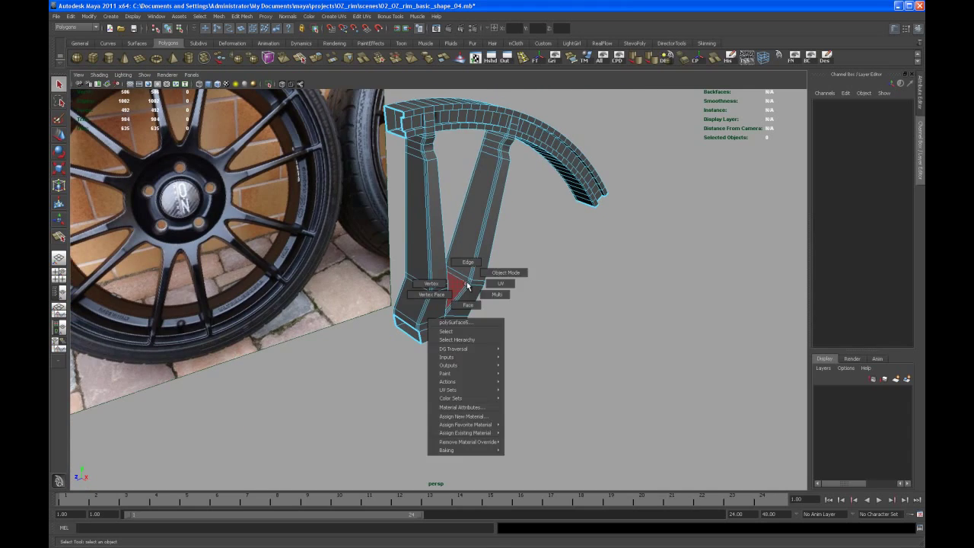
{"action": "right_click_drag", "start_coordinate": [497, 274], "coordinate": [496, 273]}
{"action": "left_click", "coordinate": [487, 274]}
{"action": "right_click_drag", "start_coordinate": [527, 308], "coordinate": [507, 318], "text": "alt"}
{"action": "middle_click_drag", "start_coordinate": [507, 318], "coordinate": [512, 361], "text": "alt"}
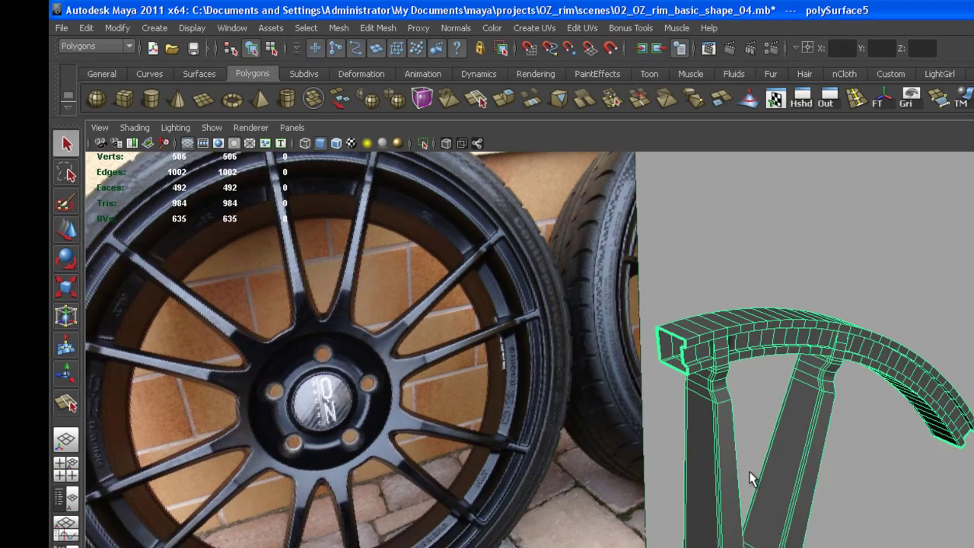
{"action": "left_click", "coordinate": [89, 30]}
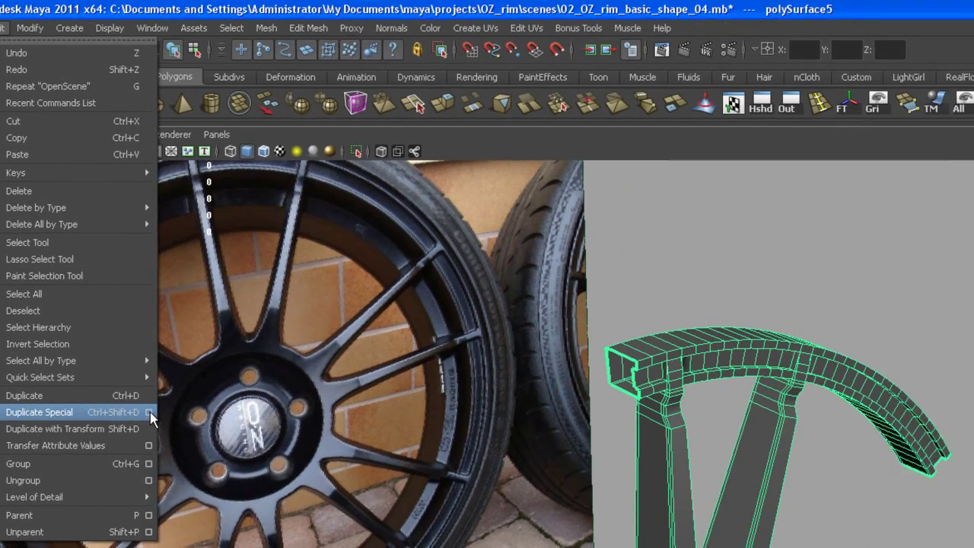
{"action": "left_click", "coordinate": [242, 414]}
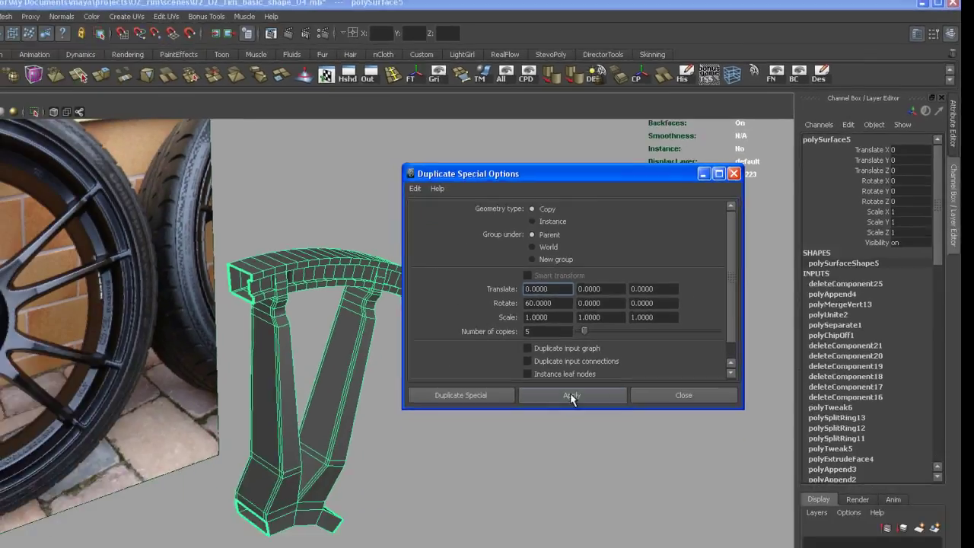
{"action": "left_click", "coordinate": [479, 510]}
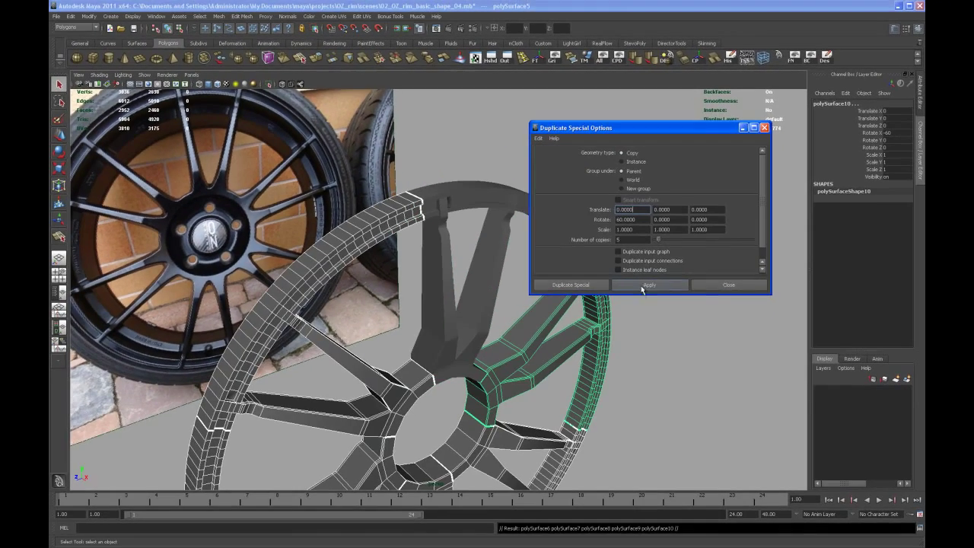
{"action": "left_click", "coordinate": [726, 286]}
Step: Select all six wheel segments and combine them into one polygon object
{"action": "left_click_drag", "start_coordinate": [707, 393], "coordinate": [521, 223], "text": "alt"}
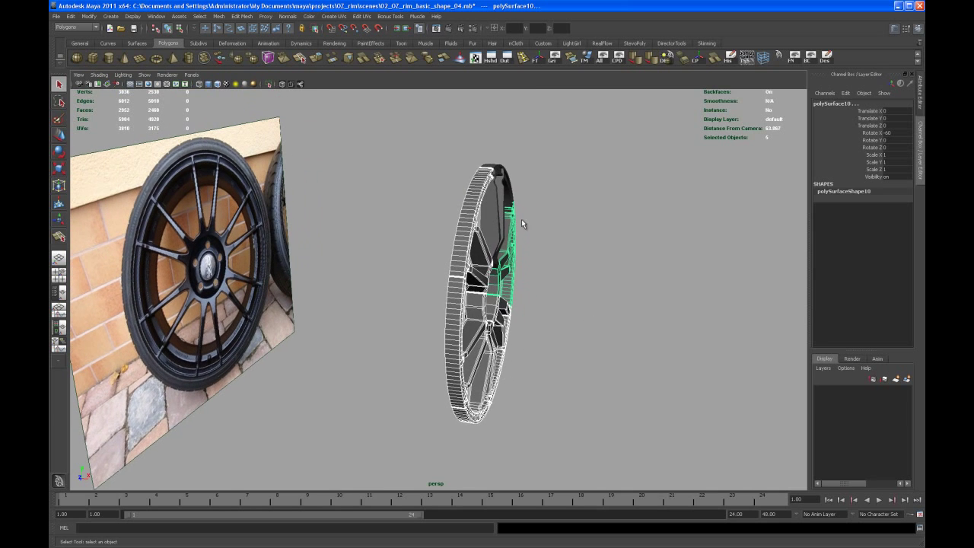
{"action": "left_click_drag", "start_coordinate": [626, 434], "coordinate": [465, 366], "text": "alt"}
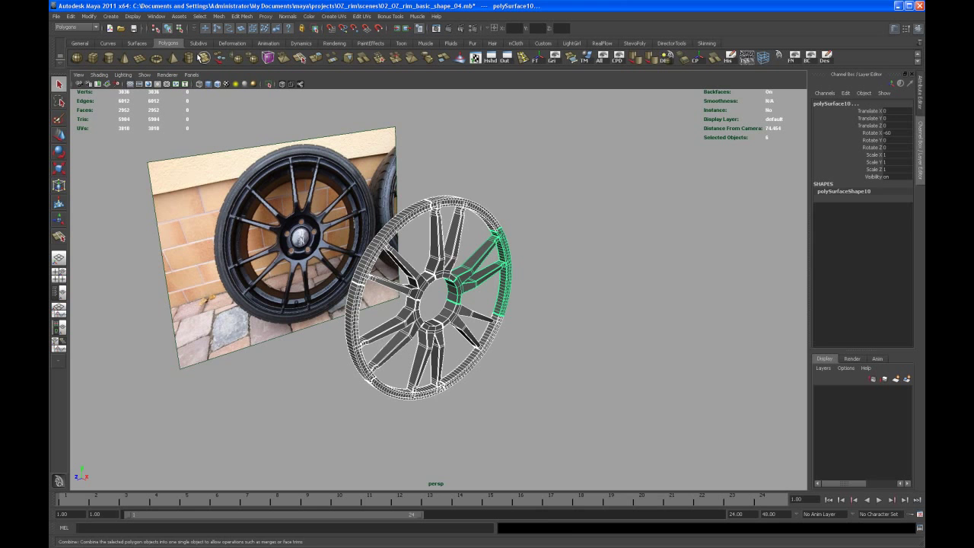
{"action": "key", "text": "w"}
{"action": "left_click", "coordinate": [204, 57]}
Step: Select all vertices of the combined wheel and merge the overlapping ones along the segment seams
{"action": "mouse_move", "coordinate": [546, 298]}
{"action": "left_mouse_down", "text": "alt"}
{"action": "mouse_move", "coordinate": [570, 319]}
{"action": "mouse_move", "coordinate": [551, 312]}
{"action": "left_mouse_up", "text": "alt"}
{"action": "right_click", "coordinate": [460, 204]}
{"action": "left_click", "coordinate": [421, 201]}
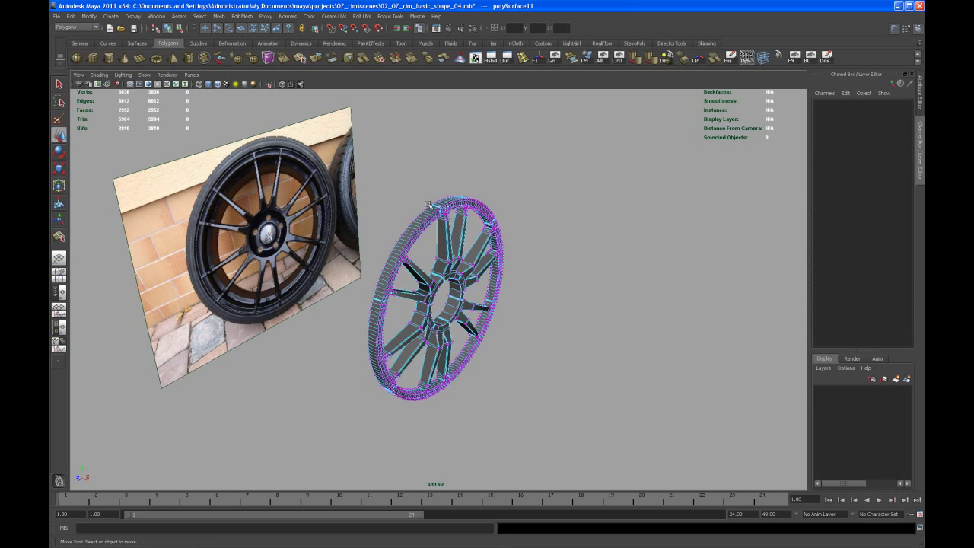
{"action": "left_click_drag", "start_coordinate": [431, 200], "coordinate": [397, 123], "text": "alt"}
{"action": "left_click_drag", "start_coordinate": [560, 363], "coordinate": [514, 353]}
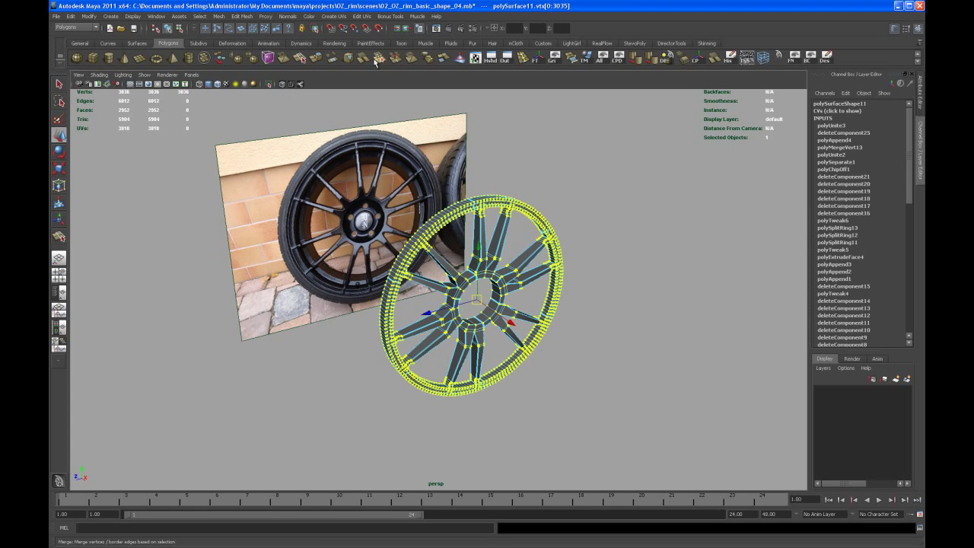
{"action": "left_click", "coordinate": [627, 279]}
{"action": "left_click_drag", "start_coordinate": [559, 306], "coordinate": [496, 283], "text": "alt"}
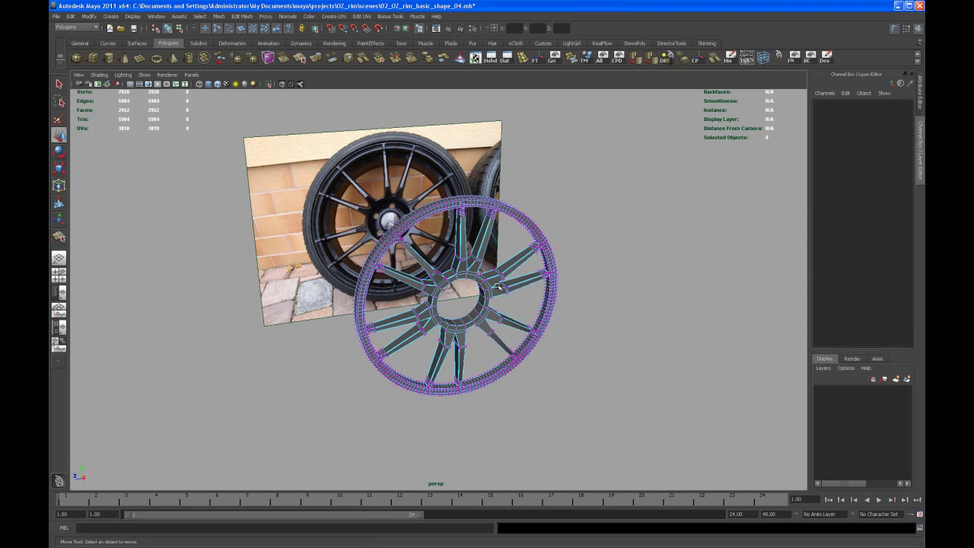
Step: Return to object mode and select the whole merged wheel
{"action": "right_click", "coordinate": [495, 282]}
{"action": "right_click_drag", "start_coordinate": [495, 281], "coordinate": [495, 277]}
{"action": "left_click", "coordinate": [495, 276]}
{"action": "left_click_drag", "start_coordinate": [494, 276], "coordinate": [524, 312], "text": "alt"}
{"action": "left_click", "coordinate": [509, 286]}
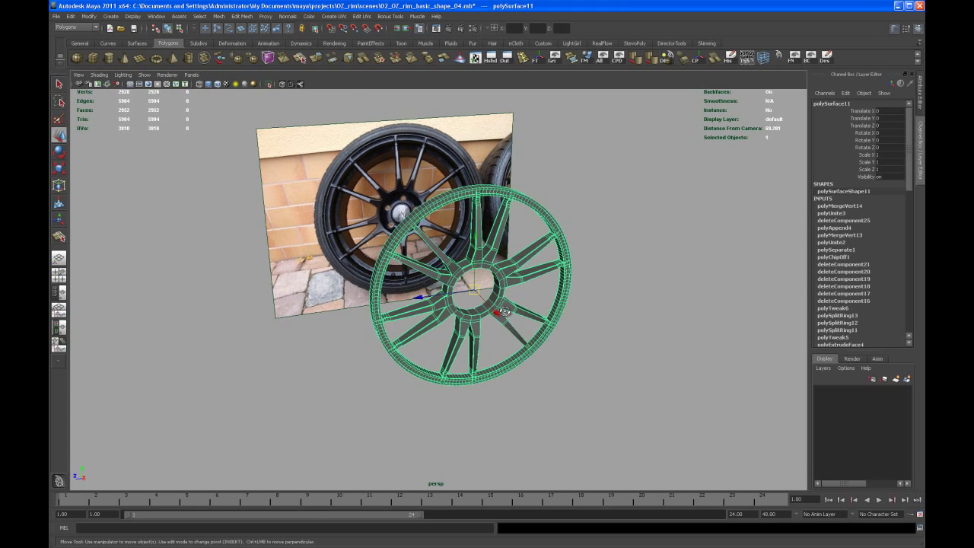
Step: Inspect the wheel mesh and compare it with the Ultraleggera HLT reference photo in Firefox, returning to Maya
{"action": "right_click_drag", "start_coordinate": [523, 312], "coordinate": [544, 381], "text": "alt"}
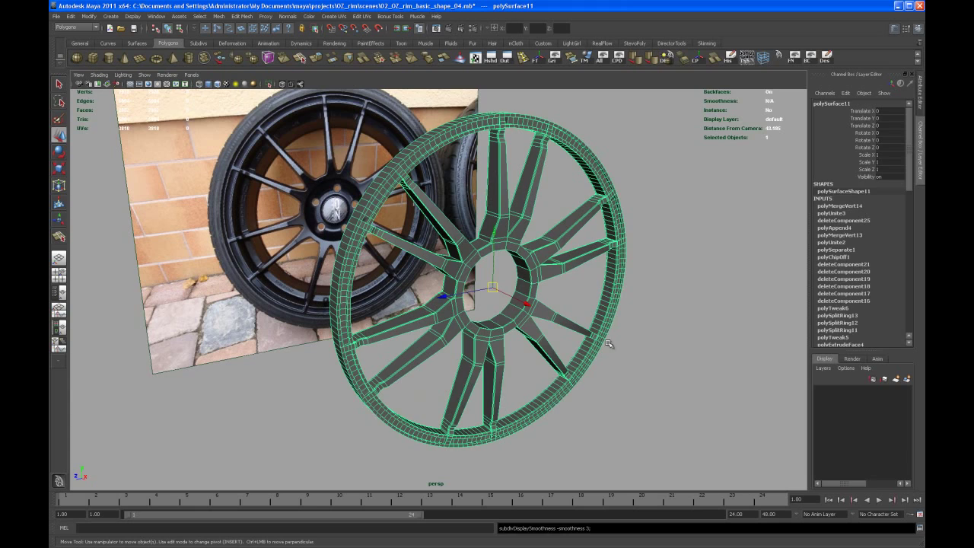
{"action": "left_click", "coordinate": [659, 305]}
{"action": "mouse_move", "coordinate": [659, 305]}
{"action": "left_mouse_down", "text": "alt"}
{"action": "mouse_move", "coordinate": [632, 322]}
{"action": "mouse_move", "coordinate": [584, 311]}
{"action": "mouse_move", "coordinate": [652, 315]}
{"action": "mouse_move", "coordinate": [598, 274]}
{"action": "mouse_move", "coordinate": [582, 325]}
{"action": "mouse_move", "coordinate": [635, 305]}
{"action": "mouse_move", "coordinate": [594, 312]}
{"action": "mouse_move", "coordinate": [559, 337]}
{"action": "mouse_move", "coordinate": [602, 363]}
{"action": "mouse_move", "coordinate": [534, 380]}
{"action": "mouse_move", "coordinate": [522, 351]}
{"action": "left_mouse_up", "text": "alt"}
{"action": "left_click", "coordinate": [540, 325]}
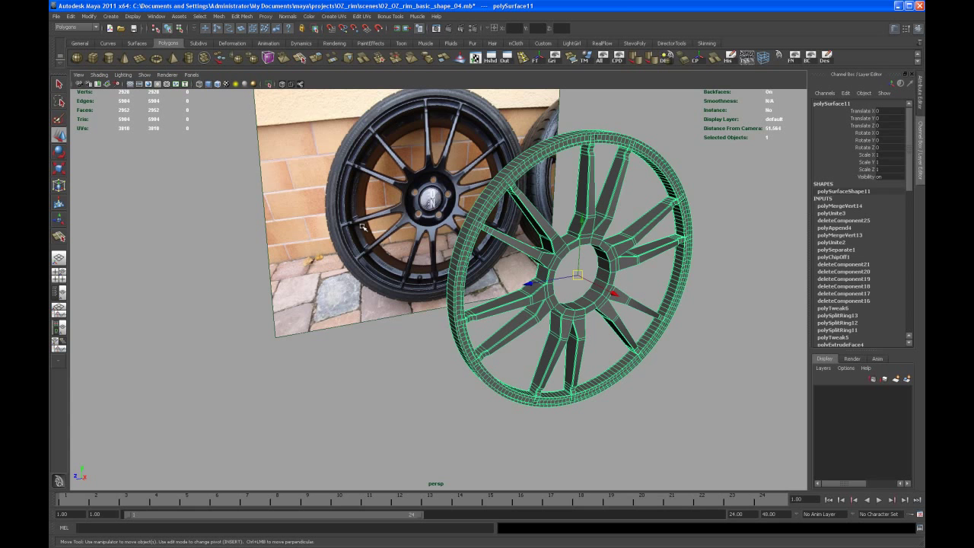
{"action": "key", "text": "alt+Tab"}
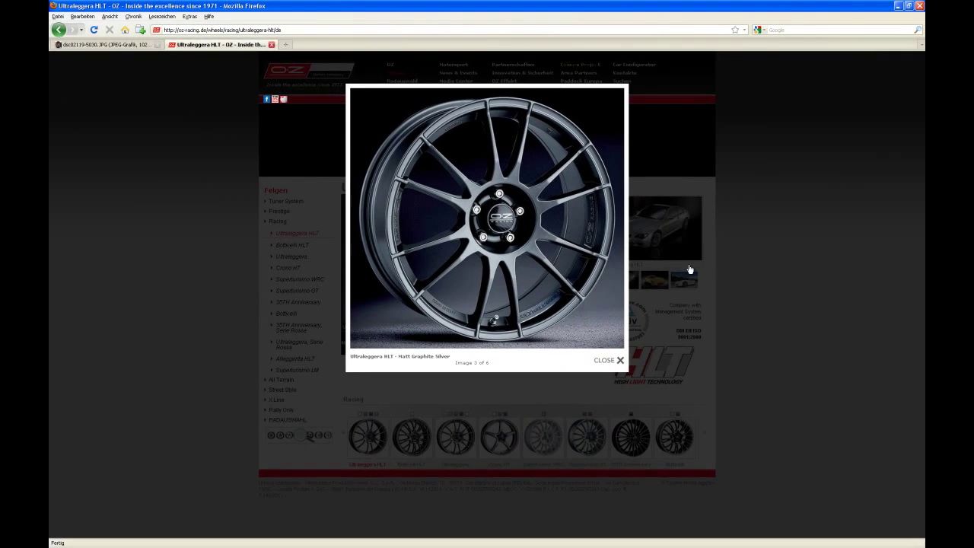
{"action": "key", "text": "alt+Tab"}
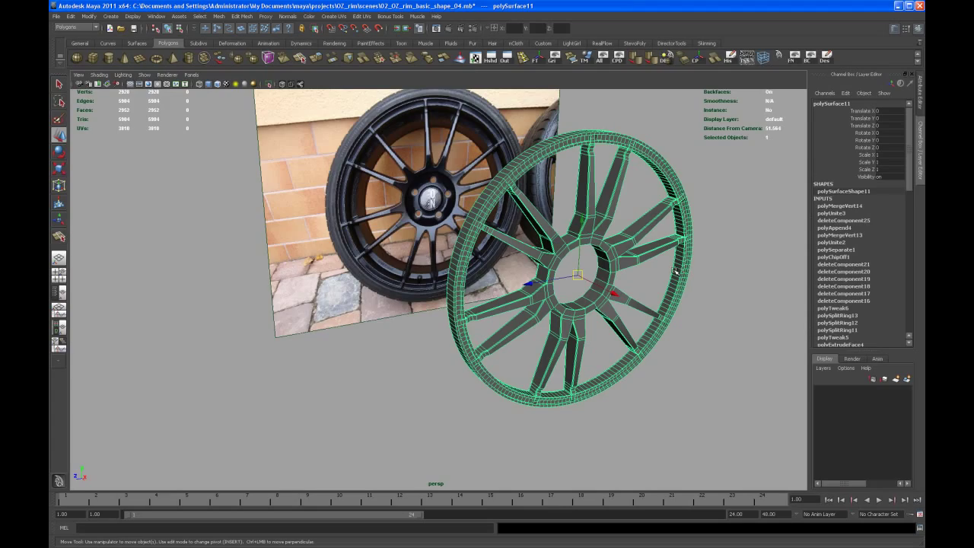
Step: Split the edge ring on the back face of the outer rim to add an edge loop all the way around
{"action": "left_click_drag", "start_coordinate": [680, 271], "coordinate": [637, 240], "text": "alt"}
{"action": "scroll", "coordinate": [630, 233], "scroll_direction": "up", "scroll_amount": 2}
{"action": "right_click_drag", "start_coordinate": [594, 190], "coordinate": [594, 180]}
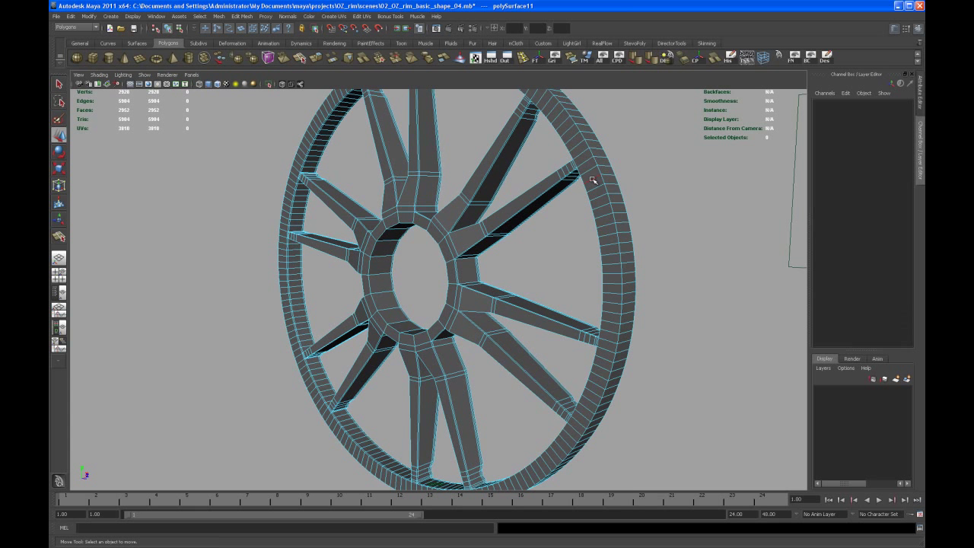
{"action": "left_click", "coordinate": [594, 179]}
{"action": "left_click", "coordinate": [660, 168]}
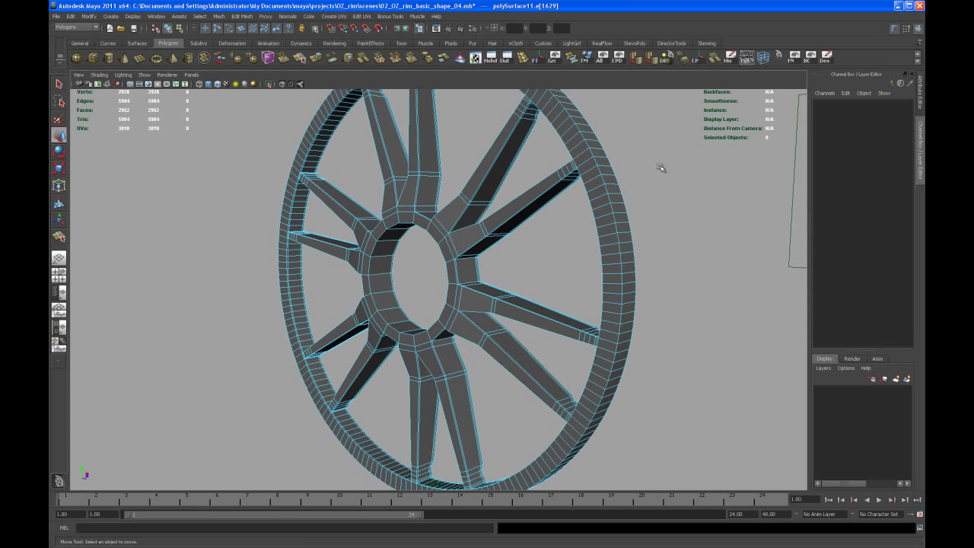
{"action": "left_click", "coordinate": [588, 170]}
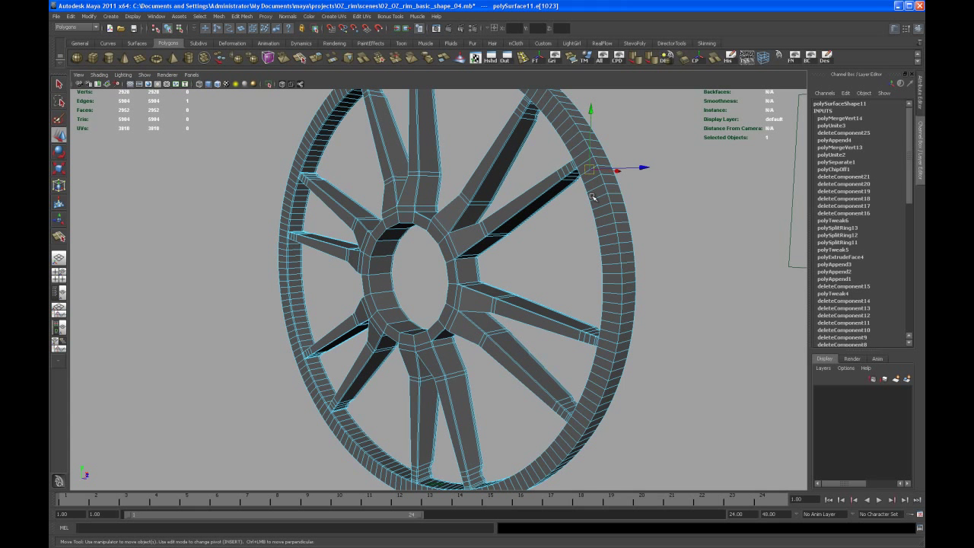
{"action": "left_click_drag", "start_coordinate": [598, 195], "coordinate": [533, 331], "text": "alt"}
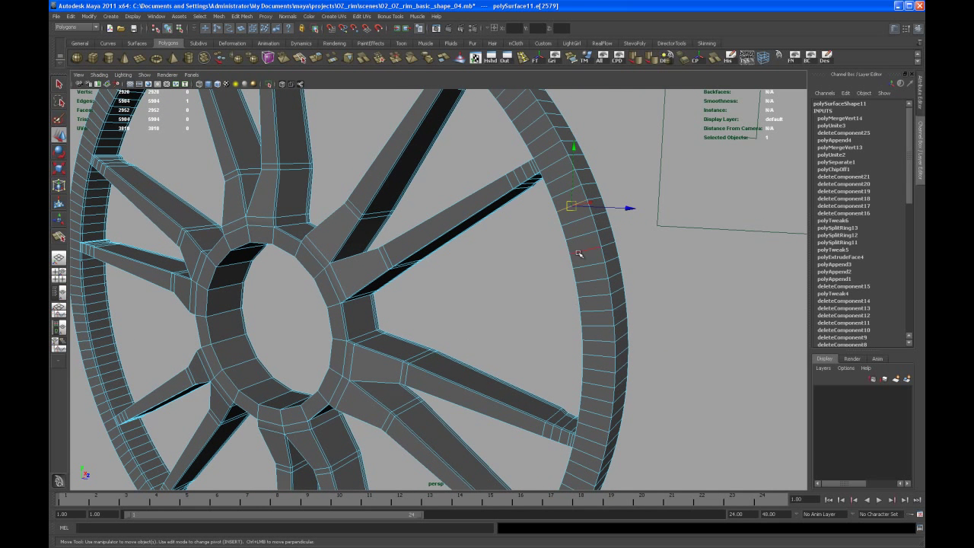
{"action": "right_click", "coordinate": [572, 205], "text": "ctrl"}
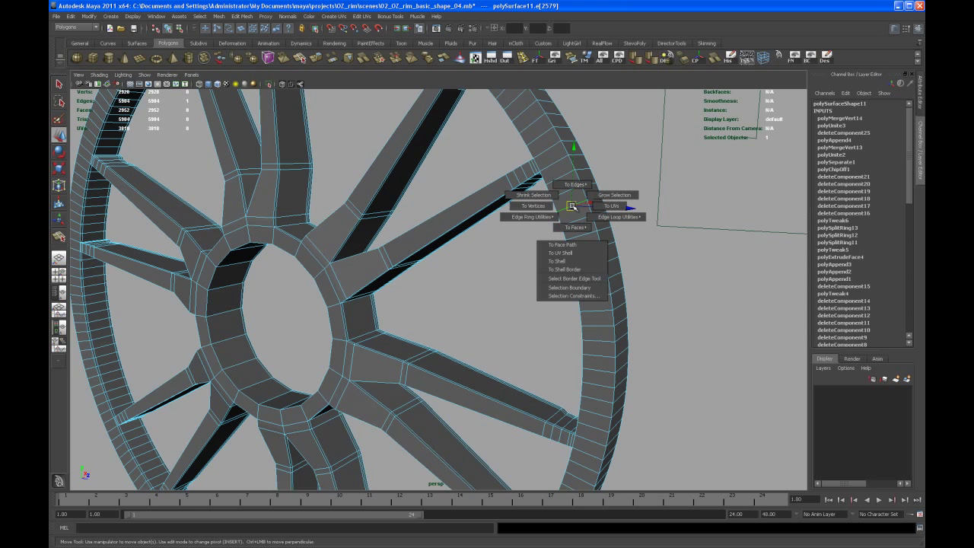
{"action": "right_click_drag", "start_coordinate": [553, 218], "coordinate": [583, 231], "text": "ctrl"}
Step: Extrude the inner loop of faces on the rim's back side and pull it backward to form the deep wheel barrel
{"action": "left_click_drag", "start_coordinate": [666, 238], "coordinate": [594, 239], "text": "alt"}
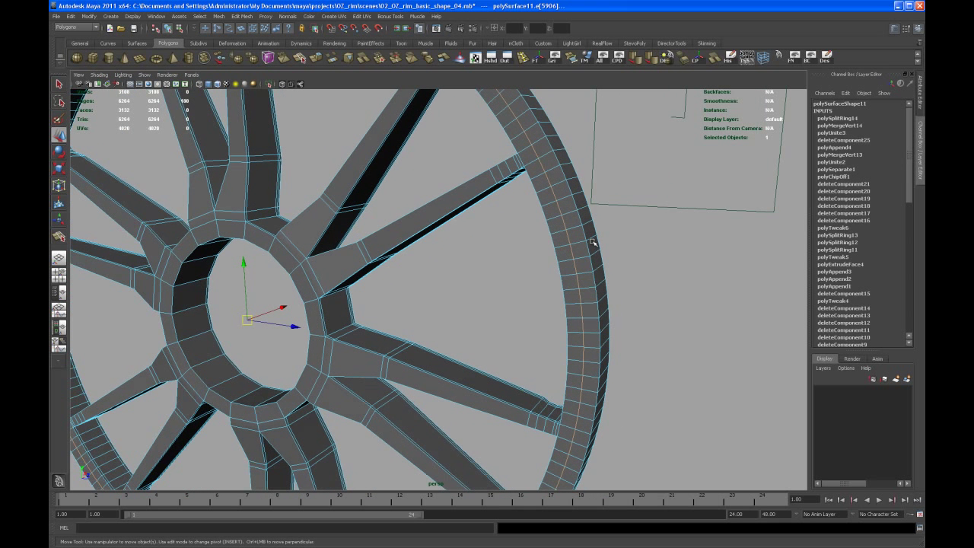
{"action": "right_click", "coordinate": [558, 240]}
{"action": "left_click", "coordinate": [557, 261]}
{"action": "left_click", "coordinate": [561, 241]}
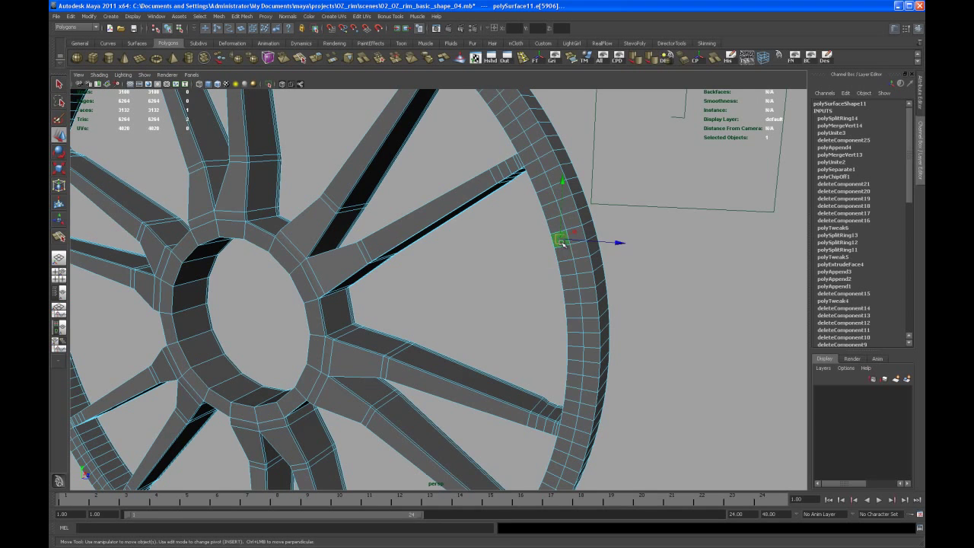
{"action": "double_click", "coordinate": [565, 255], "text": "shift"}
{"action": "right_click_drag", "start_coordinate": [665, 317], "coordinate": [555, 250], "text": "alt"}
{"action": "left_click_drag", "start_coordinate": [594, 287], "coordinate": [502, 309], "text": "alt"}
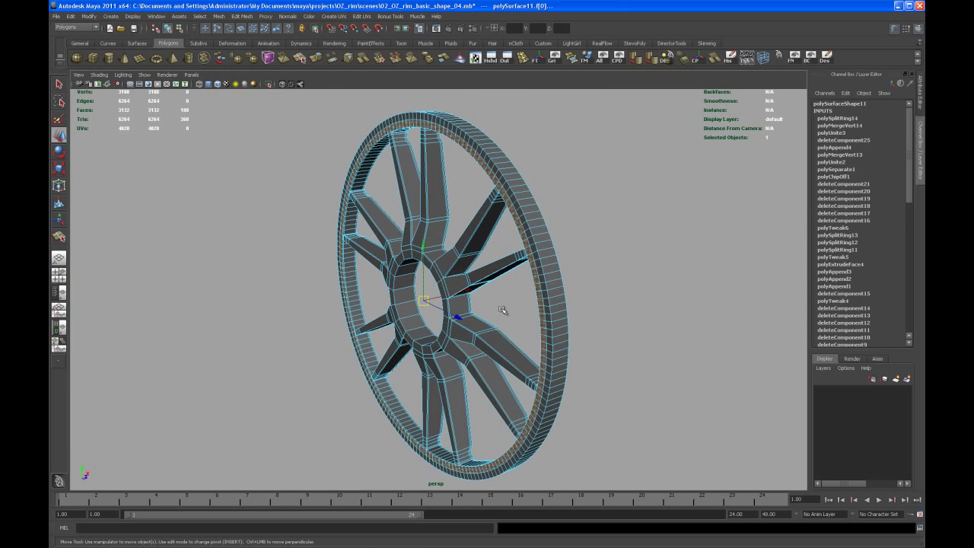
{"action": "left_click", "coordinate": [320, 58]}
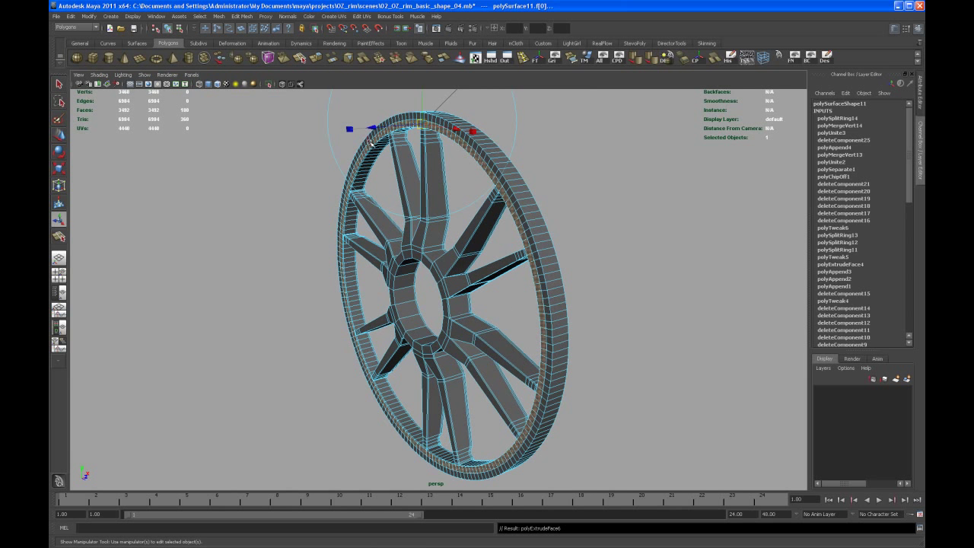
{"action": "left_click_drag", "start_coordinate": [419, 282], "coordinate": [509, 259], "text": "alt"}
{"action": "right_click_drag", "start_coordinate": [509, 259], "coordinate": [534, 278], "text": "alt"}
{"action": "left_click_drag", "start_coordinate": [535, 279], "coordinate": [577, 259], "text": "alt"}
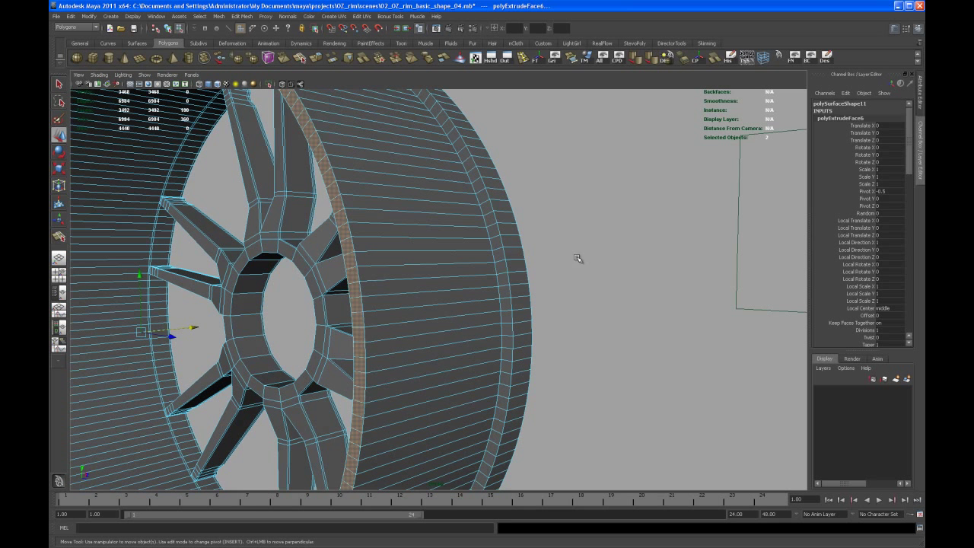
Step: Select the loop of back faces on the outer lip beside the barrel and move it slightly backward along X
{"action": "left_click", "coordinate": [496, 243]}
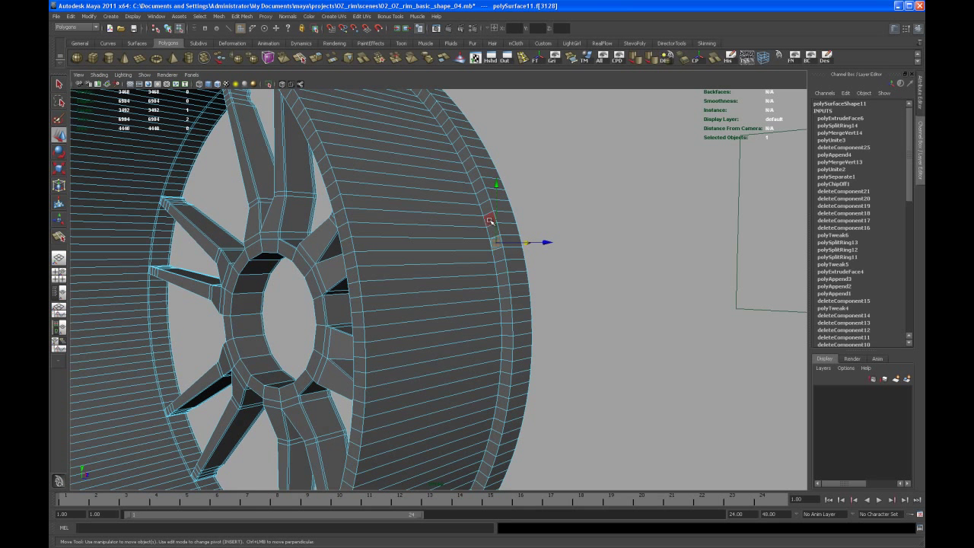
{"action": "key", "text": "q"}
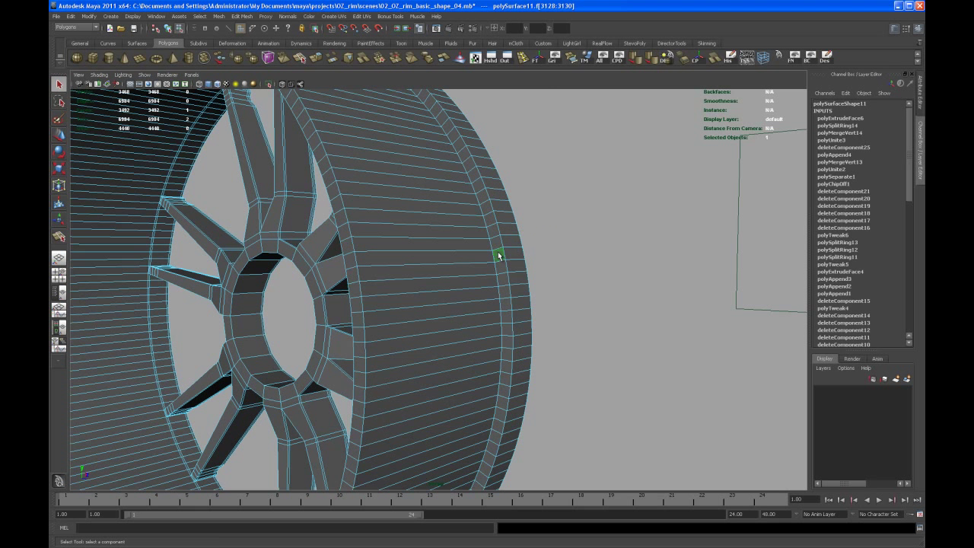
{"action": "double_click", "coordinate": [498, 244], "text": "shift"}
{"action": "left_click_drag", "start_coordinate": [621, 273], "coordinate": [556, 297], "text": "alt"}
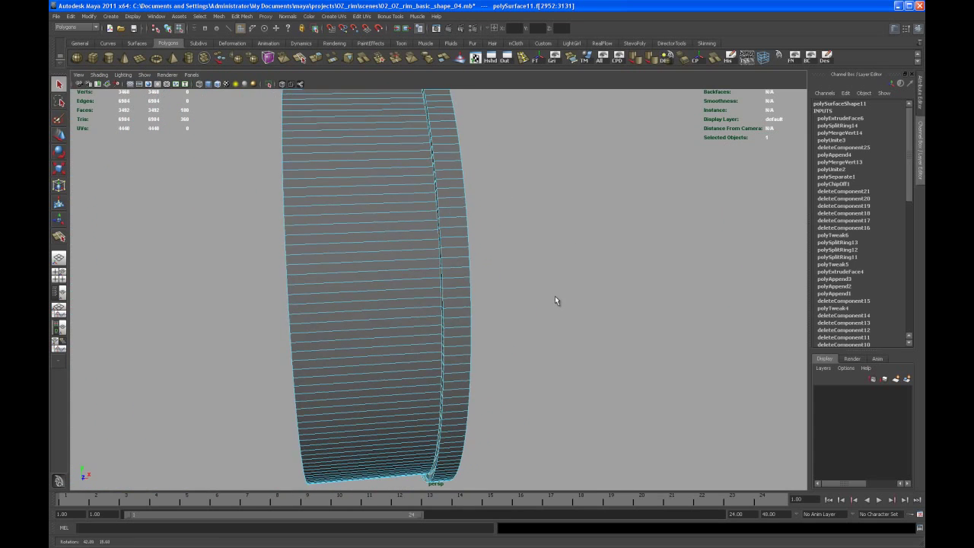
{"action": "right_click_drag", "start_coordinate": [556, 298], "coordinate": [571, 297], "text": "alt"}
{"action": "key", "text": "w"}
{"action": "left_click_drag", "start_coordinate": [570, 297], "coordinate": [531, 308], "text": "alt"}
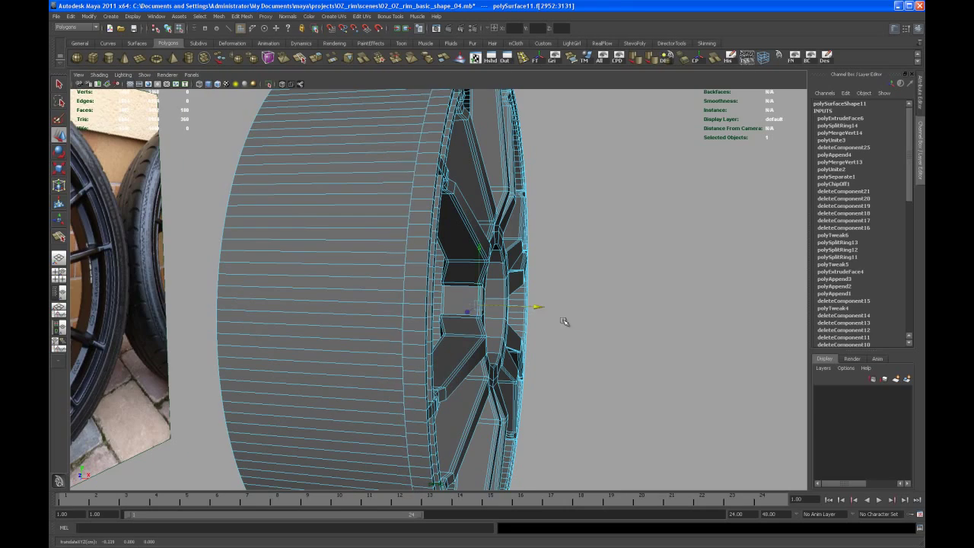
{"action": "left_click_drag", "start_coordinate": [564, 321], "coordinate": [464, 355], "text": "alt"}
{"action": "key", "text": "q"}
{"action": "right_click_drag", "start_coordinate": [510, 339], "coordinate": [515, 366], "text": "alt"}
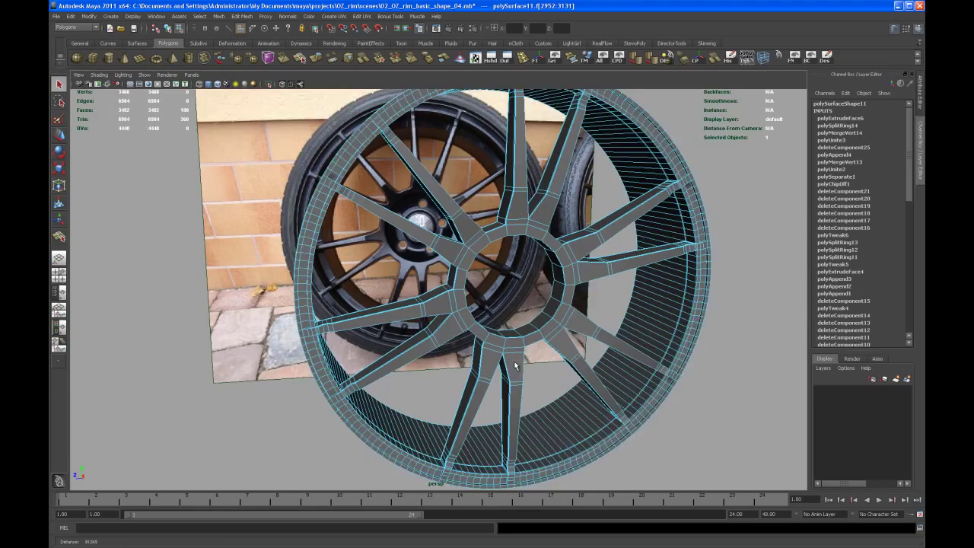
Step: Insert an edge loop around the inside of the barrel, close to where the spokes meet the rim
{"action": "left_click_drag", "start_coordinate": [515, 366], "coordinate": [473, 377], "text": "alt"}
{"action": "middle_click_drag", "start_coordinate": [474, 377], "coordinate": [537, 359], "text": "alt"}
{"action": "left_click_drag", "start_coordinate": [504, 358], "coordinate": [527, 329], "text": "alt"}
{"action": "middle_click_drag", "start_coordinate": [528, 330], "coordinate": [572, 343], "text": "alt"}
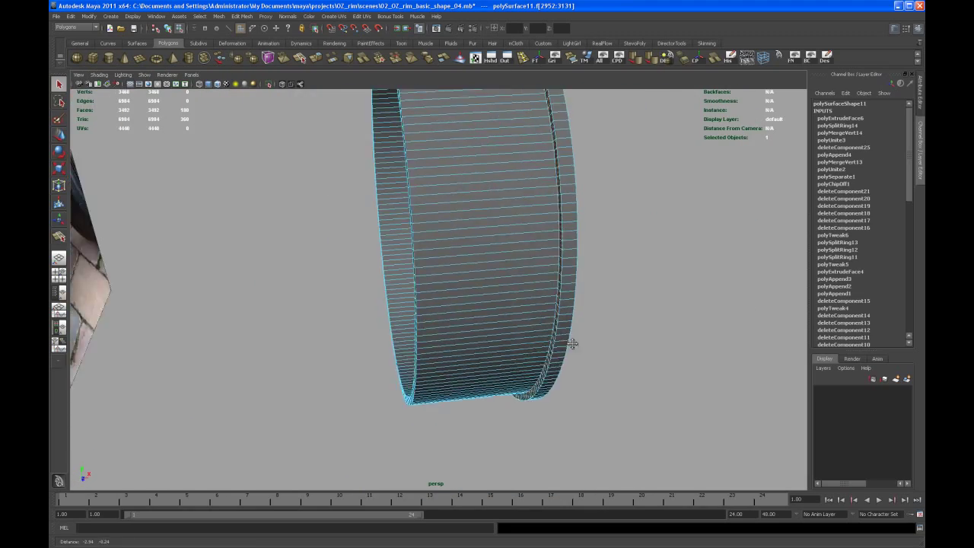
{"action": "left_click_drag", "start_coordinate": [572, 343], "coordinate": [565, 385], "text": "alt"}
{"action": "right_click_drag", "start_coordinate": [460, 390], "coordinate": [512, 401], "text": "alt"}
{"action": "left_click_drag", "start_coordinate": [513, 401], "coordinate": [522, 346], "text": "alt"}
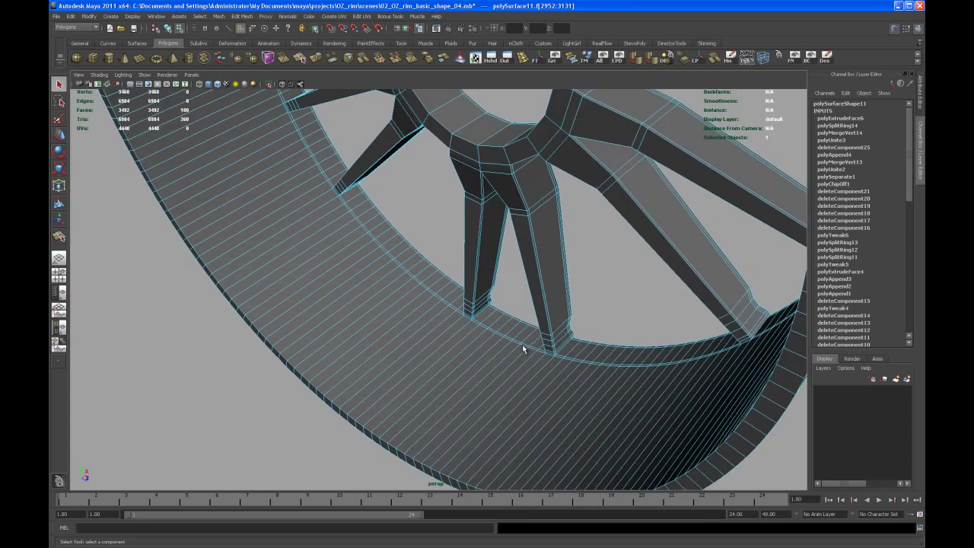
{"action": "mouse_move", "coordinate": [522, 344]}
{"action": "right_mouse_down", "text": "alt"}
{"action": "mouse_move", "coordinate": [539, 394]}
{"action": "mouse_move", "coordinate": [525, 355]}
{"action": "right_mouse_up", "text": "alt"}
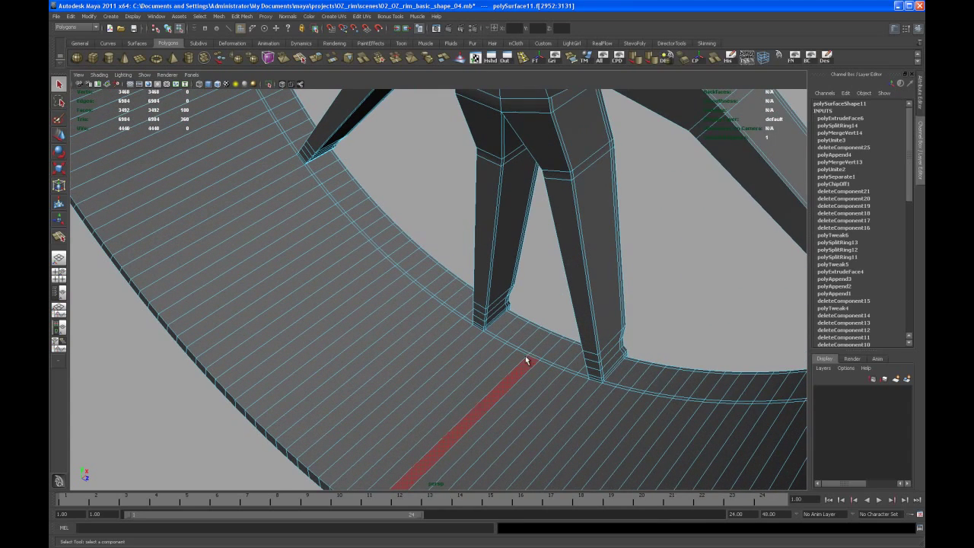
{"action": "left_click", "coordinate": [523, 59]}
{"action": "left_click_drag", "start_coordinate": [469, 331], "coordinate": [449, 347]}
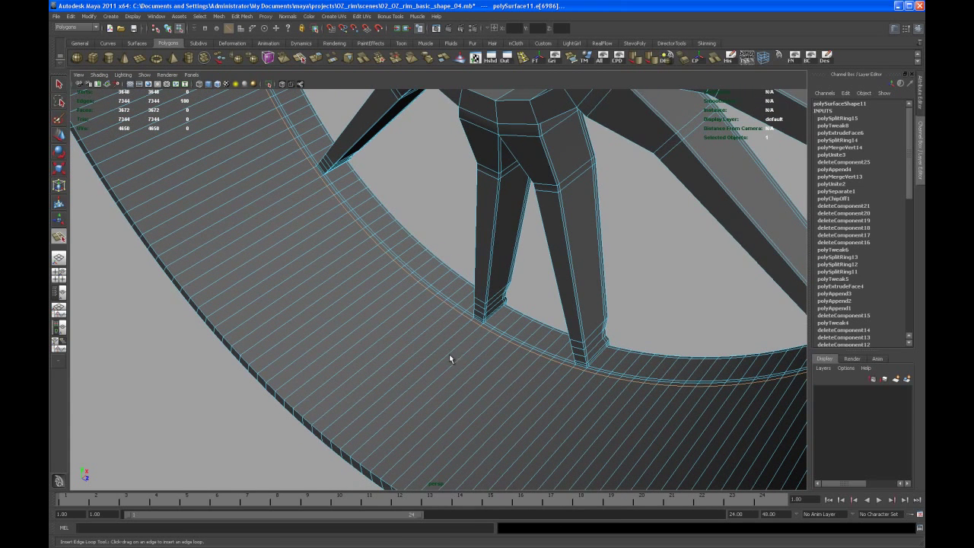
Step: Select the wide loop of inner barrel faces behind the spokes and extrude it inward with a local Z translation of about 0.7
{"action": "key", "text": "q"}
{"action": "right_click_drag", "start_coordinate": [434, 362], "coordinate": [435, 380]}
{"action": "left_click", "coordinate": [434, 362]}
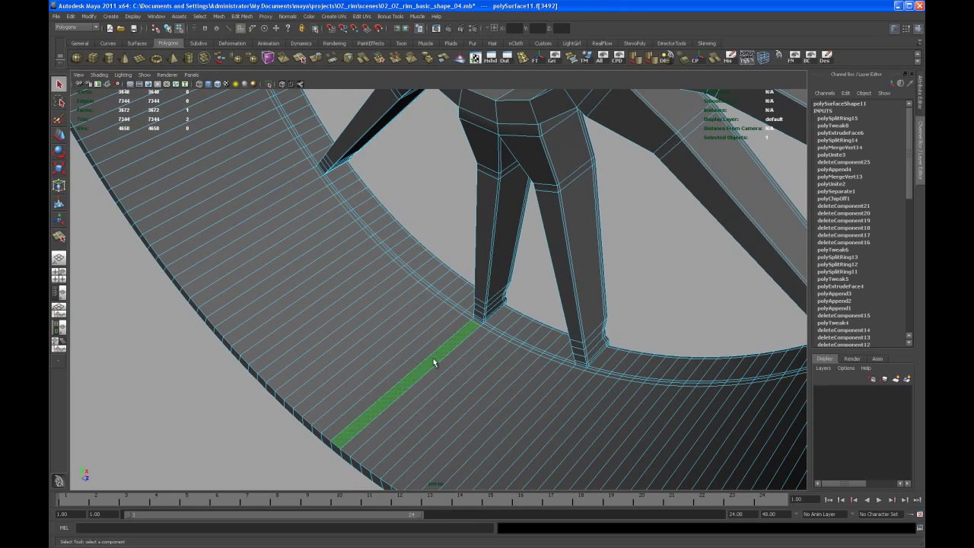
{"action": "double_click", "coordinate": [415, 369]}
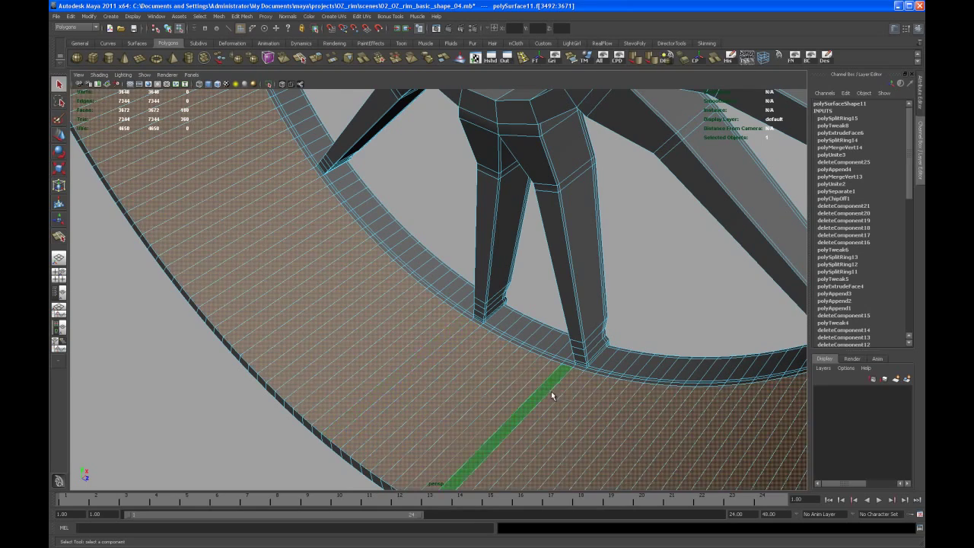
{"action": "left_click_drag", "start_coordinate": [551, 391], "coordinate": [450, 292], "text": "alt"}
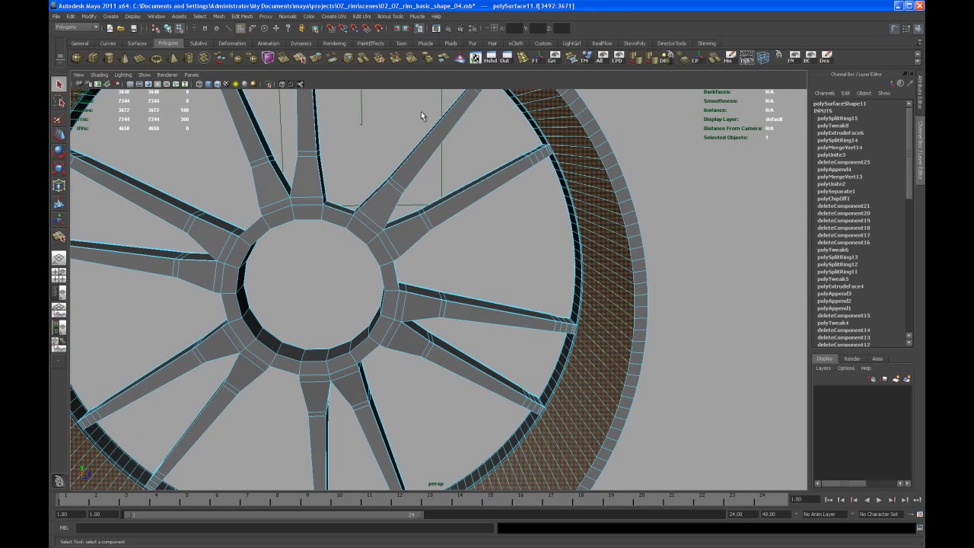
{"action": "left_click", "coordinate": [318, 58]}
{"action": "left_click_drag", "start_coordinate": [404, 175], "coordinate": [499, 321], "text": "alt"}
{"action": "right_click_drag", "start_coordinate": [498, 321], "coordinate": [531, 317], "text": "alt"}
{"action": "middle_click_drag", "start_coordinate": [531, 316], "coordinate": [533, 290], "text": "alt"}
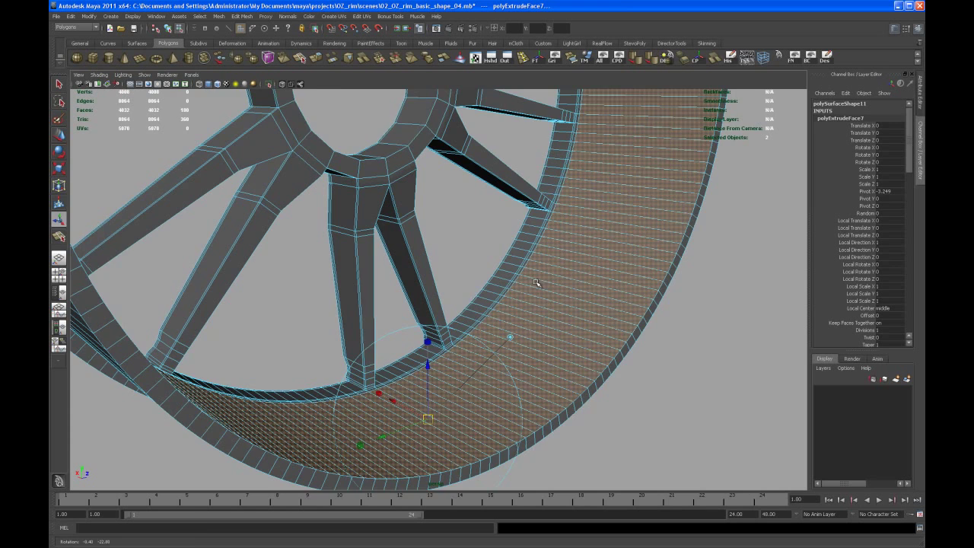
{"action": "middle_click_drag", "start_coordinate": [498, 276], "coordinate": [507, 250], "text": "alt"}
{"action": "scroll", "coordinate": [506, 250], "scroll_direction": "up", "scroll_amount": 1}
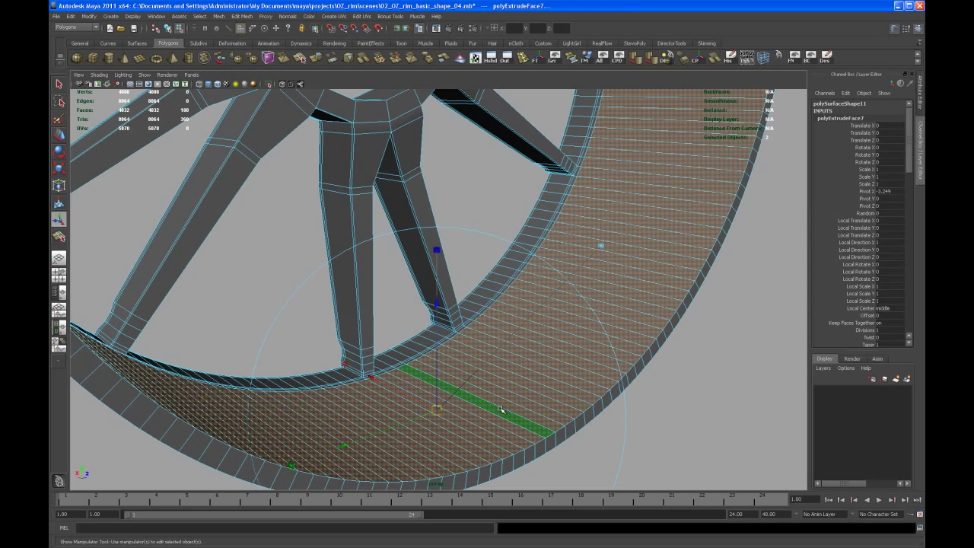
{"action": "left_click_drag", "start_coordinate": [507, 402], "coordinate": [452, 230], "text": "alt"}
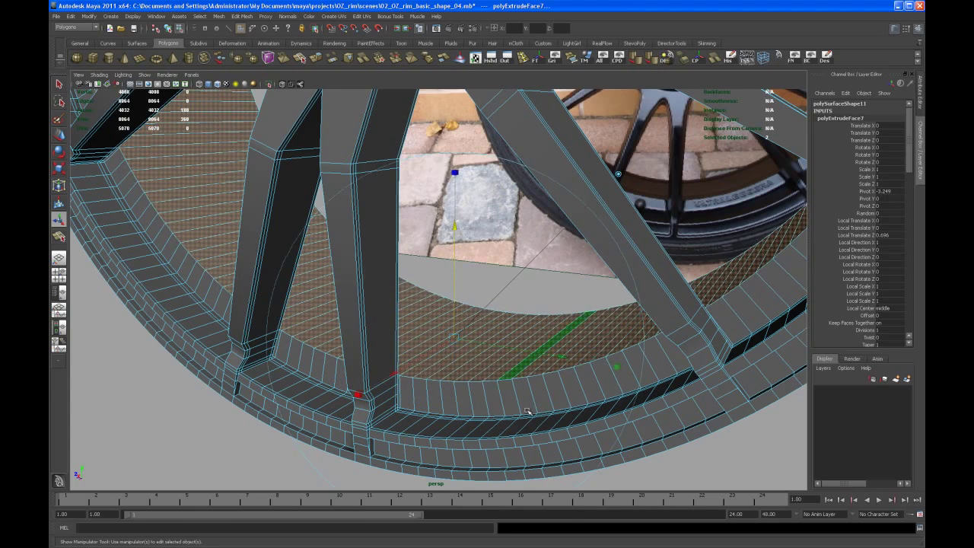
Step: Compare the extruded barrel ledge with the reference photo in the side view and increase its local Z translation to 0.739
{"action": "key", "text": "space"}
{"action": "key", "text": "space"}
{"action": "middle_click_drag", "start_coordinate": [466, 356], "coordinate": [490, 362], "text": "alt"}
{"action": "right_click_drag", "start_coordinate": [490, 363], "coordinate": [525, 380], "text": "alt"}
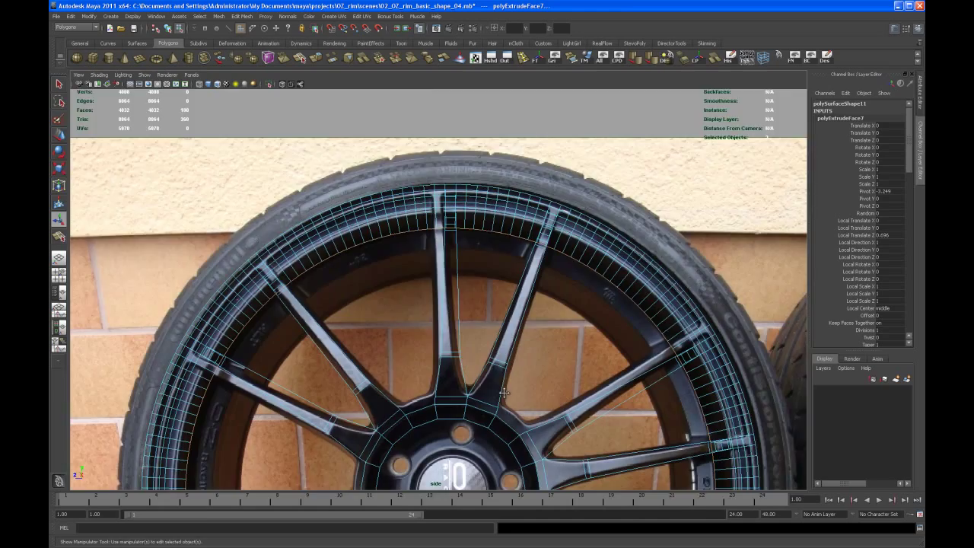
{"action": "middle_click_drag", "start_coordinate": [525, 380], "coordinate": [489, 175], "text": "alt"}
{"action": "middle_click_drag", "start_coordinate": [488, 365], "coordinate": [498, 186], "text": "alt"}
{"action": "right_click_drag", "start_coordinate": [457, 365], "coordinate": [524, 426], "text": "alt"}
{"action": "middle_click_drag", "start_coordinate": [524, 472], "coordinate": [529, 369], "text": "alt"}
{"action": "middle_click_drag", "start_coordinate": [470, 314], "coordinate": [480, 284], "text": "alt"}
{"action": "key", "text": "5"}
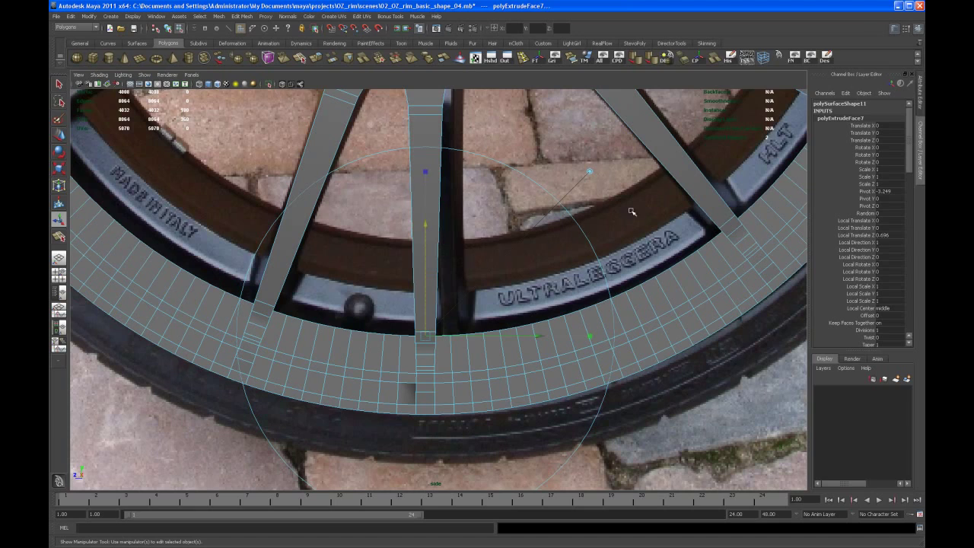
{"action": "key", "text": "space"}
{"action": "key", "text": "space"}
{"action": "left_click_drag", "start_coordinate": [559, 255], "coordinate": [492, 307], "text": "alt"}
{"action": "left_click_drag", "start_coordinate": [533, 343], "coordinate": [459, 317], "text": "alt"}
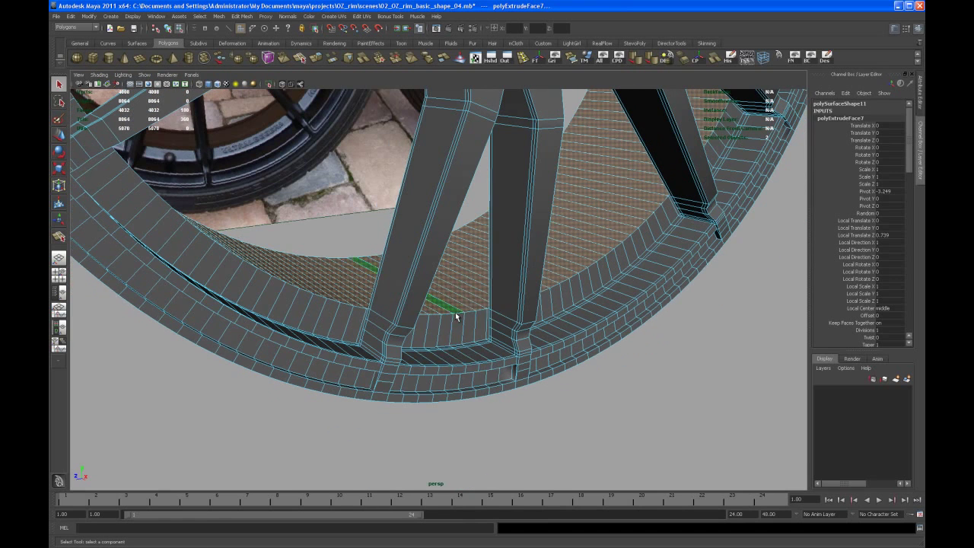
Step: Select the inner front edge loop of the extruded barrel ledge and move it about 0.5 backward along X to slope the ledge
{"action": "right_click_drag", "start_coordinate": [458, 316], "coordinate": [462, 306]}
{"action": "key", "text": "F8"}
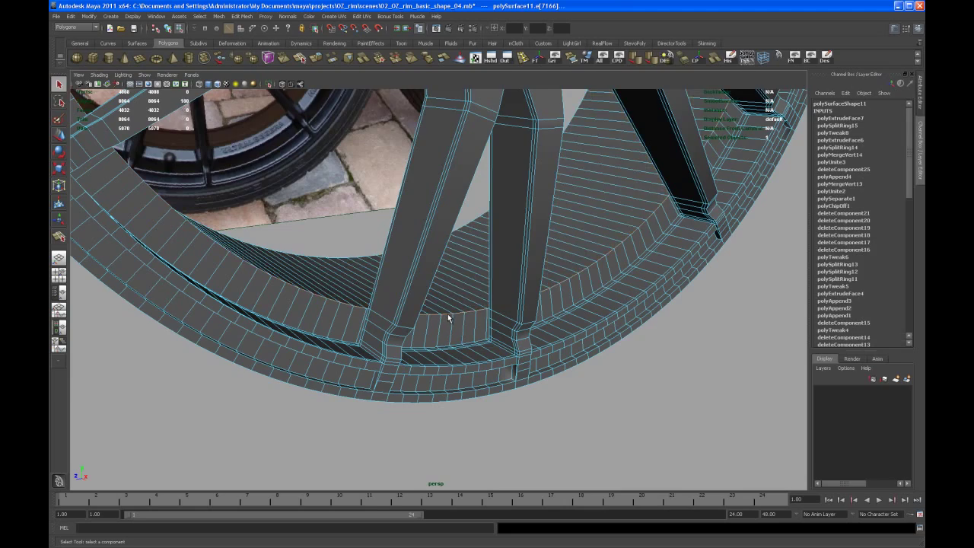
{"action": "left_click_drag", "start_coordinate": [554, 360], "coordinate": [452, 423], "text": "alt"}
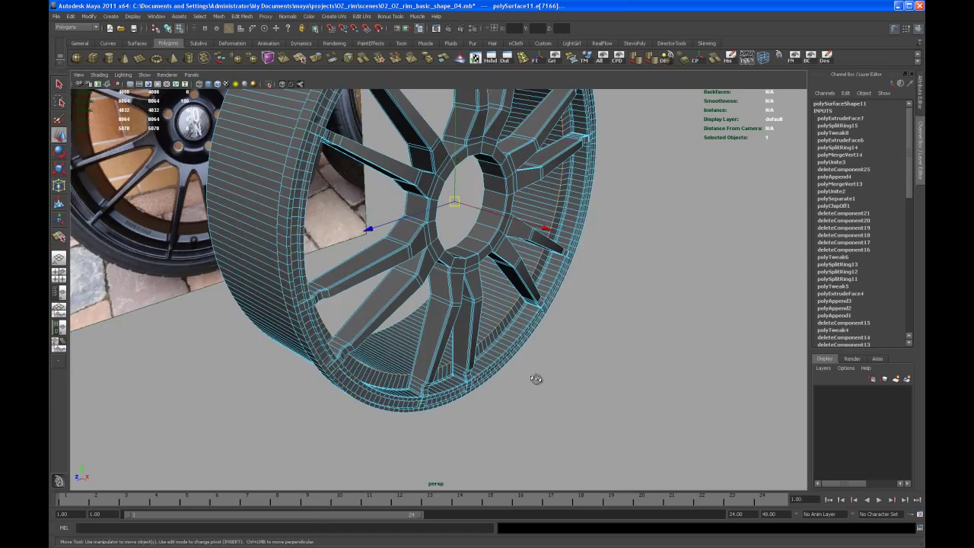
{"action": "mouse_move", "coordinate": [536, 379]}
{"action": "left_mouse_down", "text": "alt"}
{"action": "mouse_move", "coordinate": [547, 370]}
{"action": "mouse_move", "coordinate": [539, 370]}
{"action": "left_mouse_up", "text": "alt"}
{"action": "middle_click_drag", "start_coordinate": [529, 321], "coordinate": [493, 387], "text": "alt"}
{"action": "right_click_drag", "start_coordinate": [494, 388], "coordinate": [558, 415], "text": "alt"}
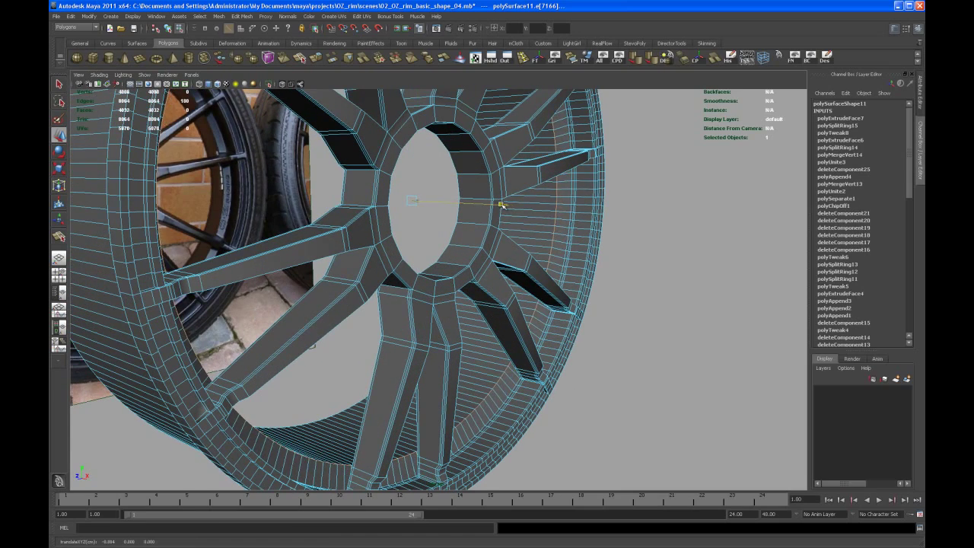
{"action": "left_click_drag", "start_coordinate": [501, 205], "coordinate": [426, 263], "text": "alt"}
{"action": "right_click_drag", "start_coordinate": [426, 263], "coordinate": [476, 248], "text": "alt"}
{"action": "middle_click_drag", "start_coordinate": [457, 189], "coordinate": [435, 320], "text": "alt"}
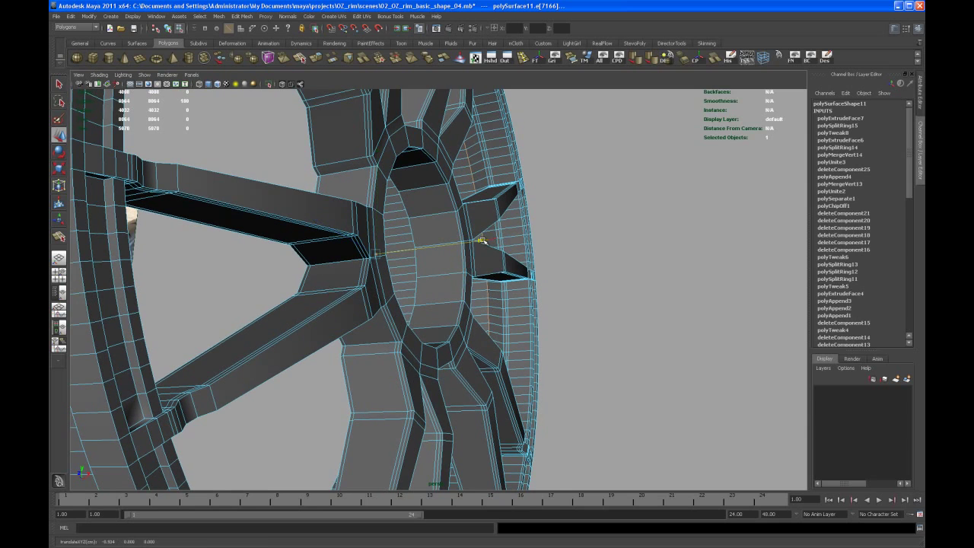
{"action": "left_click_drag", "start_coordinate": [480, 241], "coordinate": [452, 398], "text": "alt"}
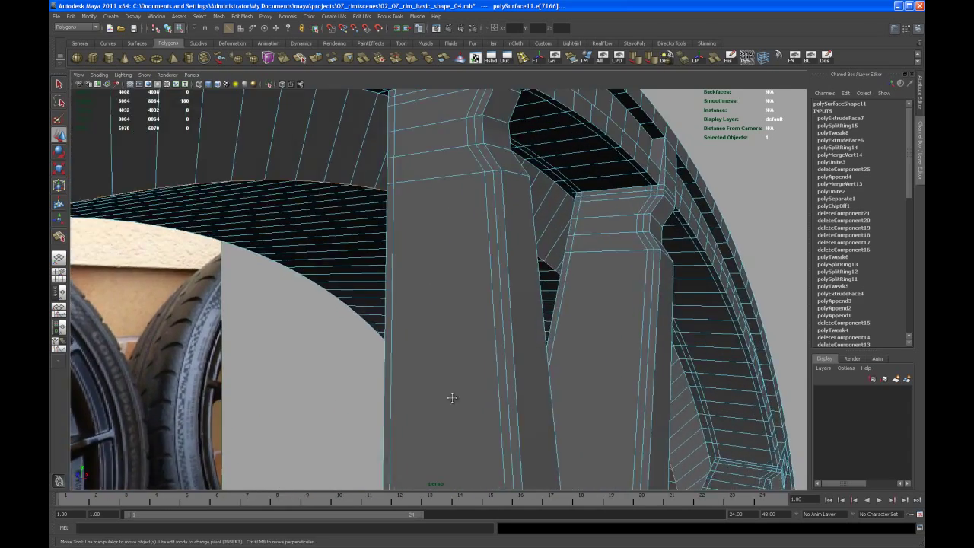
Step: Examine the sloped barrel ledge behind the spokes and the whole wheel beside the reference photo
{"action": "right_click_drag", "start_coordinate": [452, 398], "coordinate": [424, 363], "text": "alt"}
{"action": "middle_click_drag", "start_coordinate": [424, 363], "coordinate": [424, 287], "text": "alt"}
{"action": "right_click_drag", "start_coordinate": [424, 287], "coordinate": [439, 287], "text": "alt"}
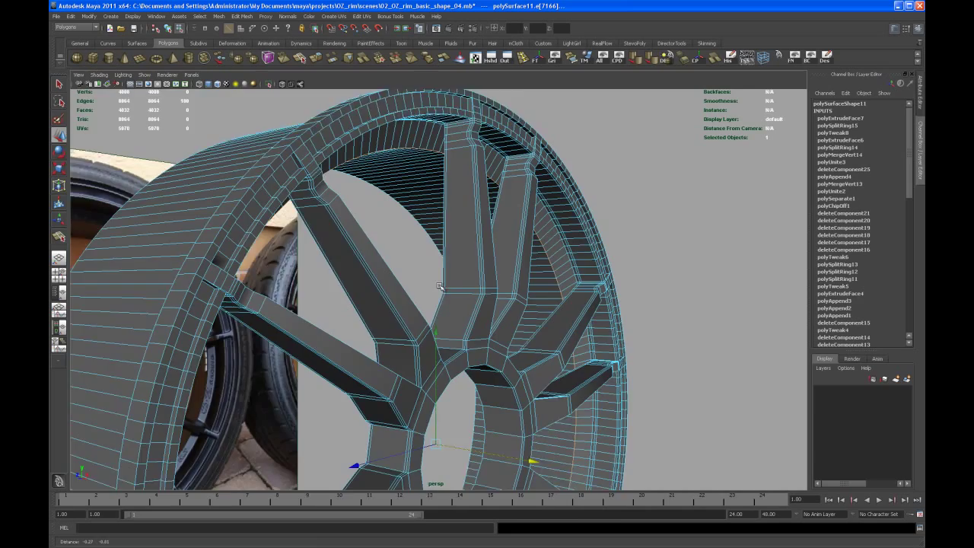
{"action": "left_click_drag", "start_coordinate": [439, 287], "coordinate": [431, 337], "text": "alt"}
{"action": "right_click_drag", "start_coordinate": [431, 337], "coordinate": [415, 297], "text": "alt"}
{"action": "middle_click_drag", "start_coordinate": [433, 332], "coordinate": [446, 311], "text": "alt"}
{"action": "right_click_drag", "start_coordinate": [446, 311], "coordinate": [432, 347], "text": "alt"}
{"action": "middle_click_drag", "start_coordinate": [432, 347], "coordinate": [423, 340], "text": "alt"}
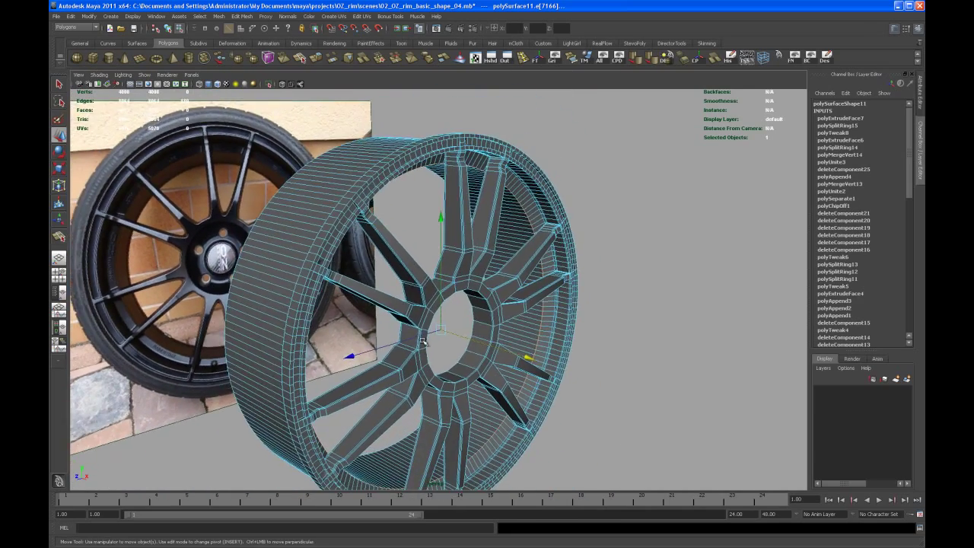
{"action": "left_click_drag", "start_coordinate": [423, 342], "coordinate": [462, 178], "text": "alt"}
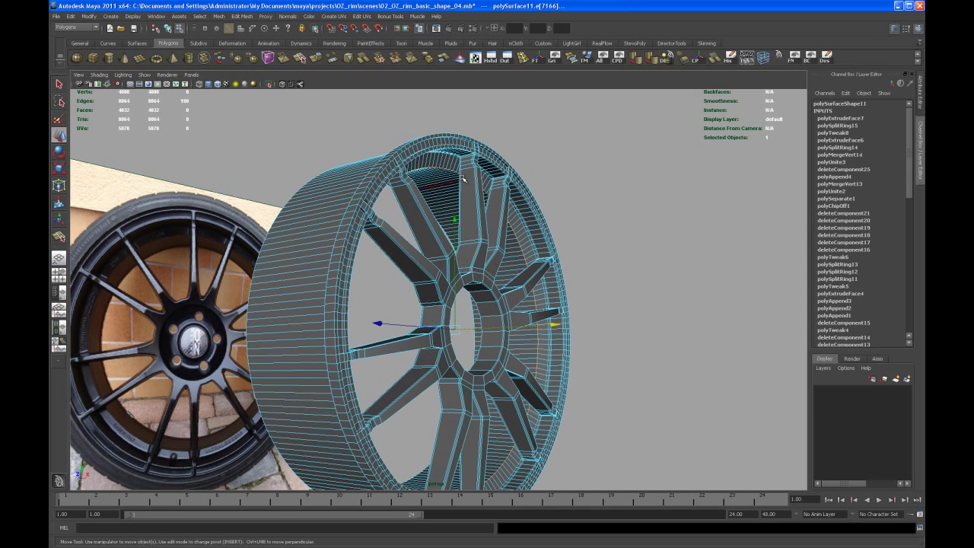